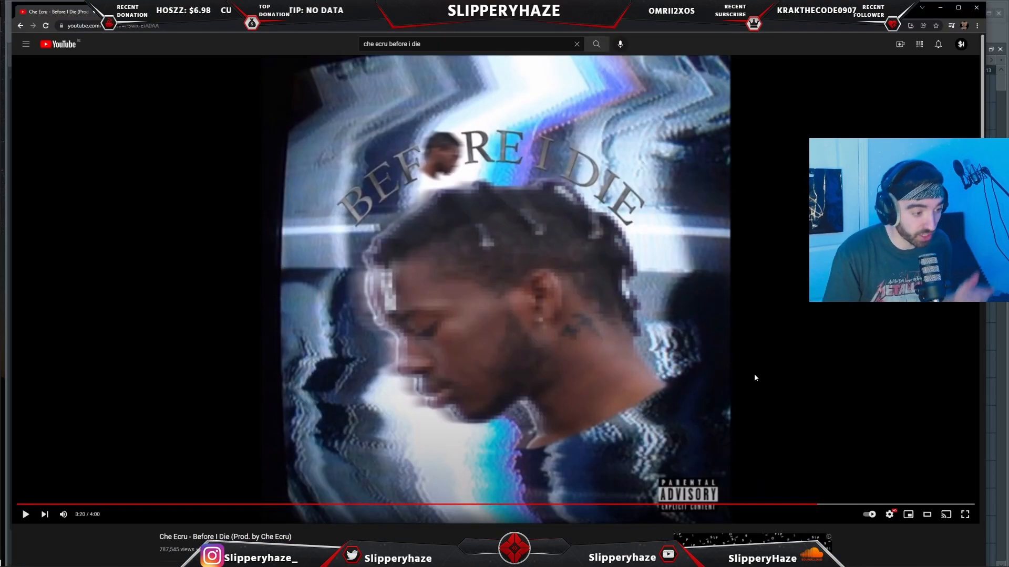
- Undo the last edit in the playlist arrangement
click(755, 378)
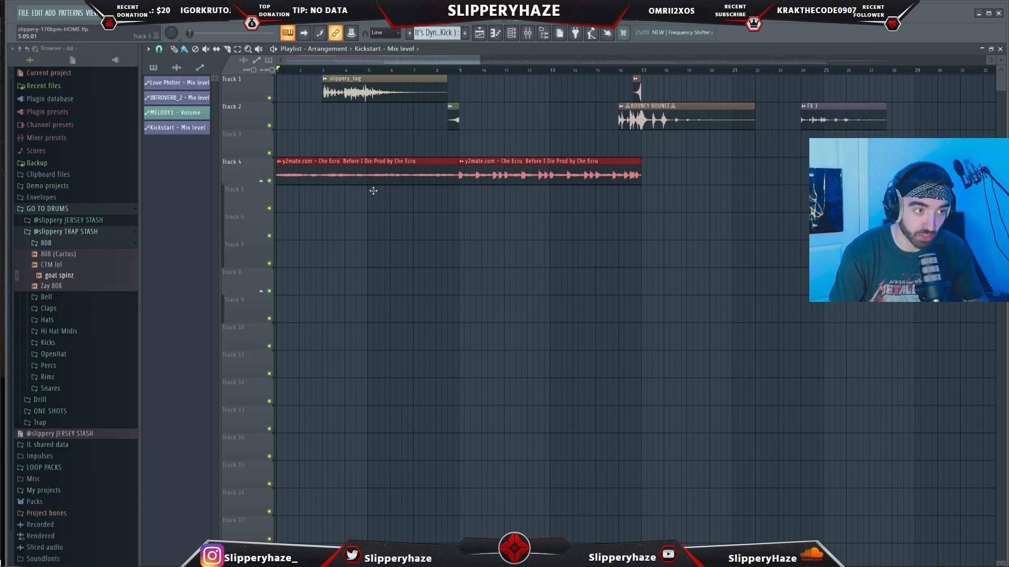
key(ctrl+z)
click(360, 127)
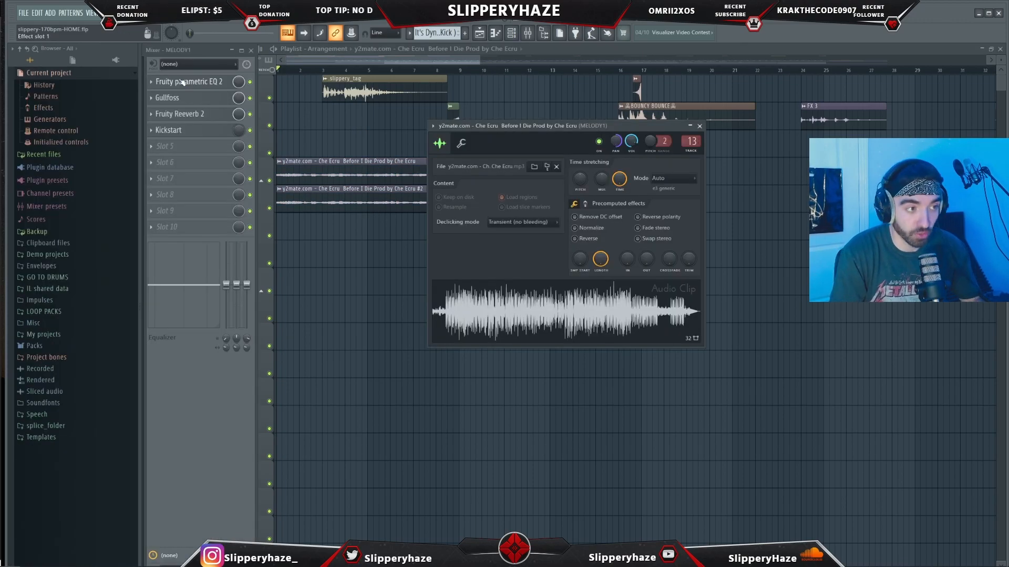
- Inspect the Fruity parametric EQ 2, Gullfoss and Fruity Reeverb 2 plugins on the MELODY1 mixer insert
click(185, 82)
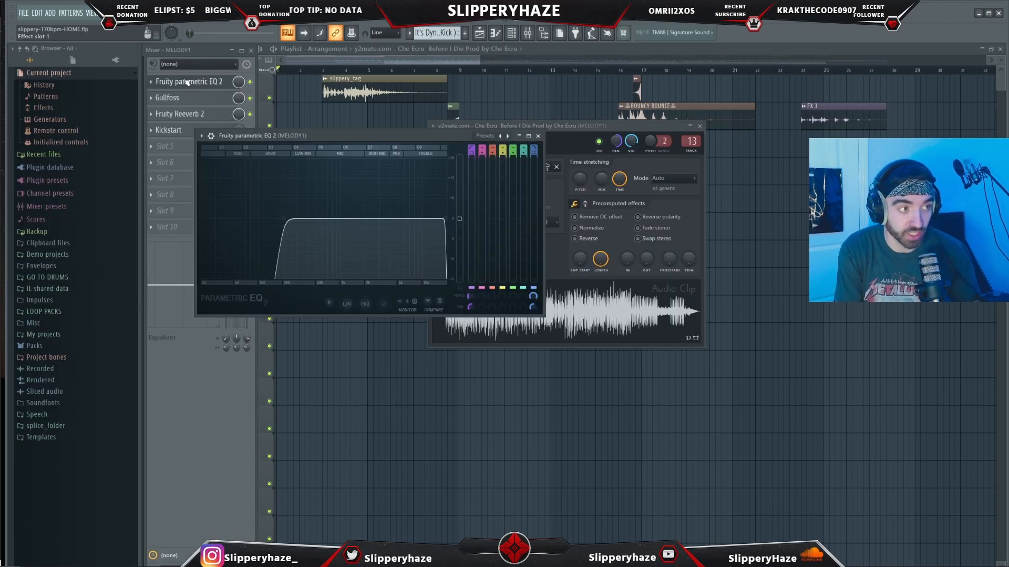
click(187, 83)
click(187, 98)
click(187, 98)
click(188, 114)
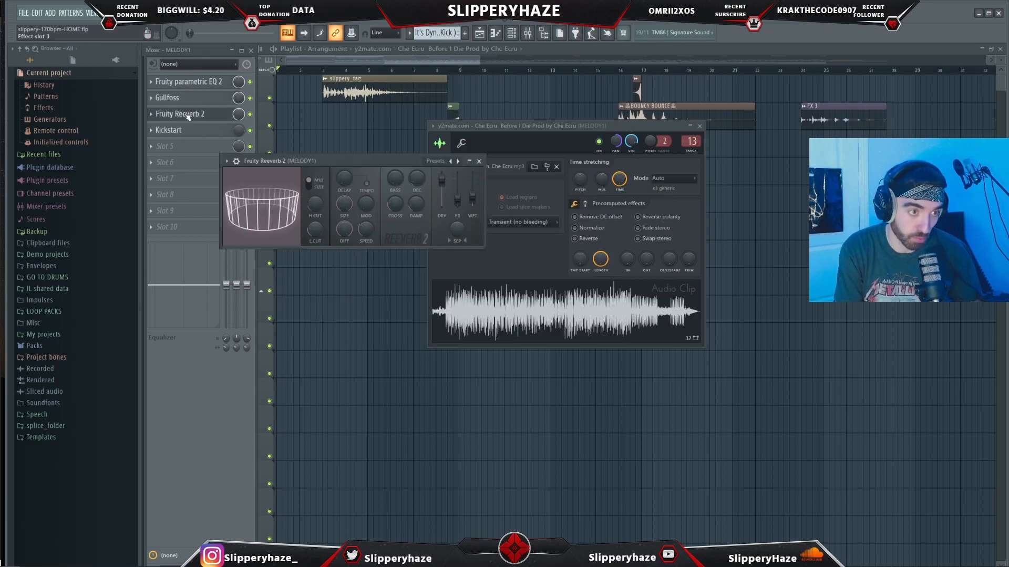
click(188, 114)
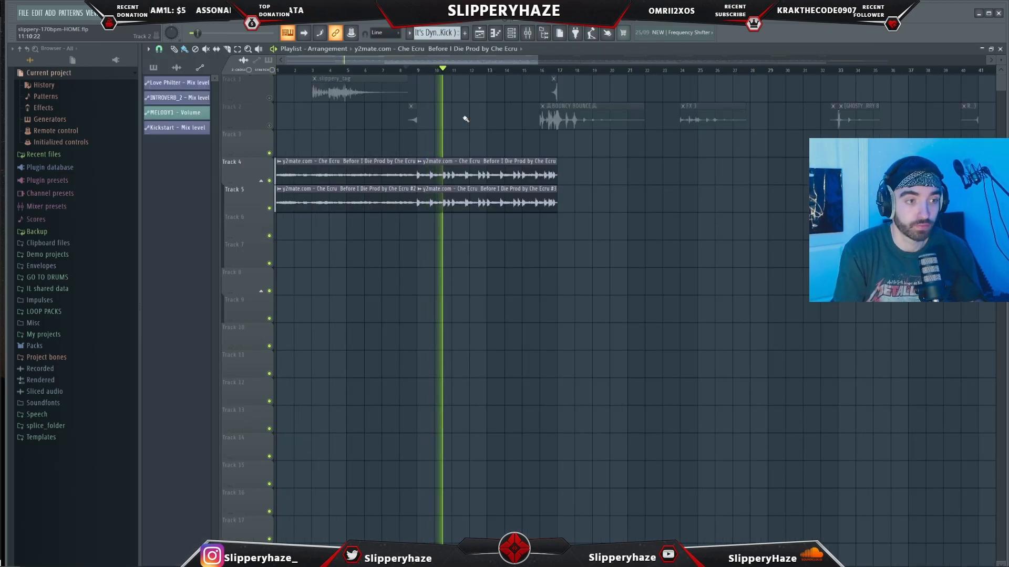
- Create an automation clip for the MELODY1 insert's volume fader
scroll(465, 120, up, 3)
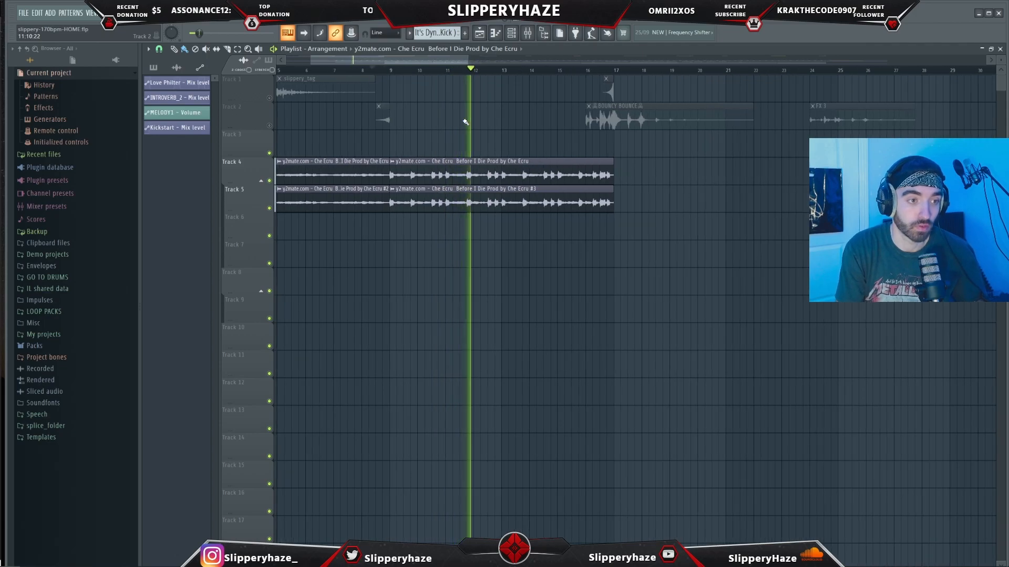
scroll(465, 120, up, 1)
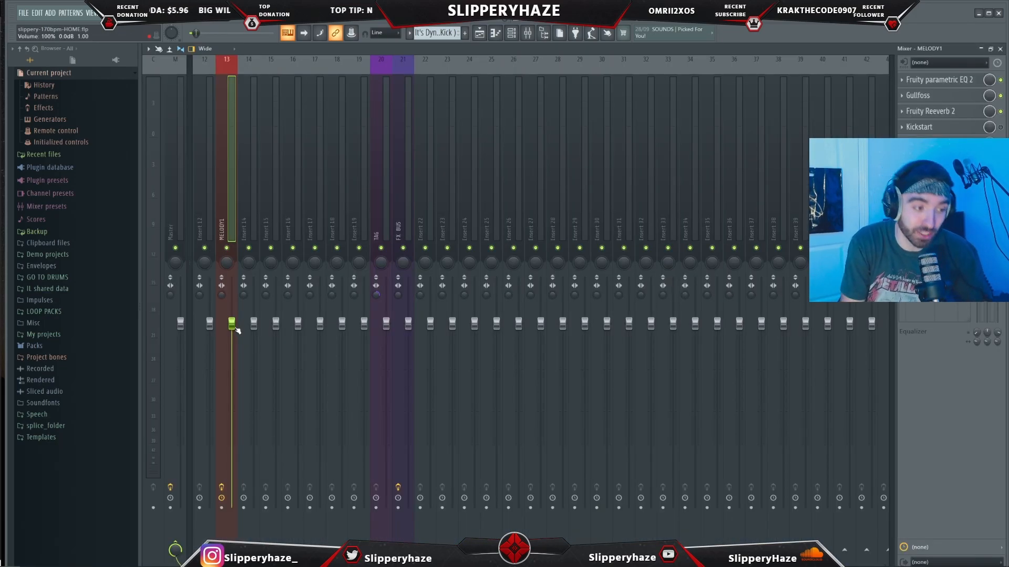
right_click(235, 328)
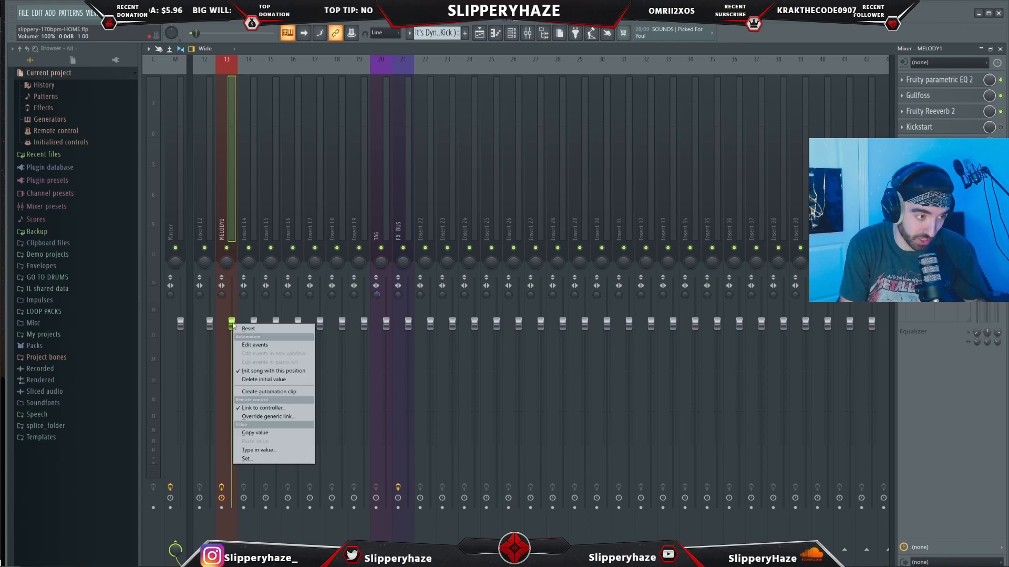
click(257, 392)
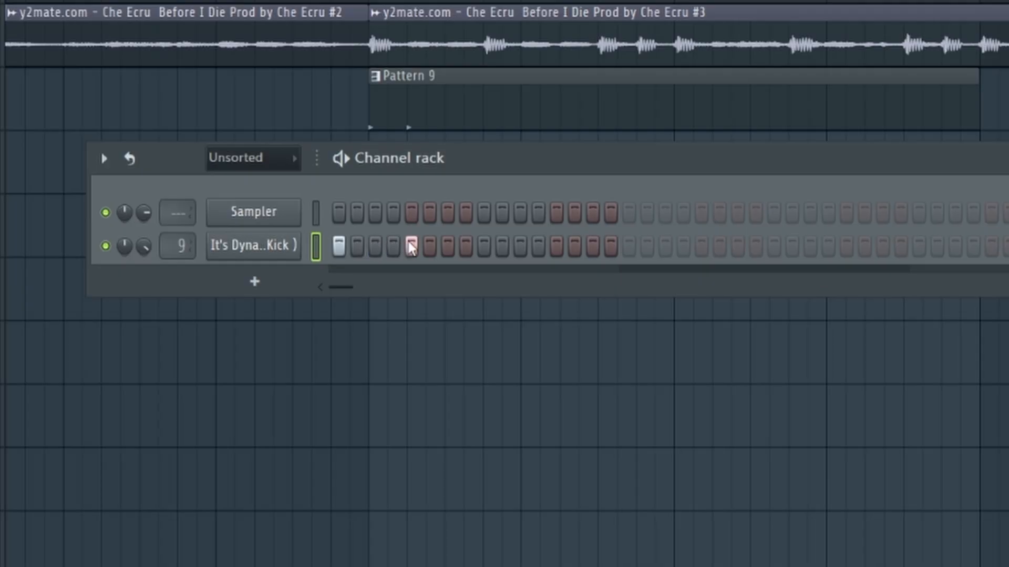
- Add a kick step to the It's Dynamite kick pattern and duplicate the pattern across four bars
click(593, 246)
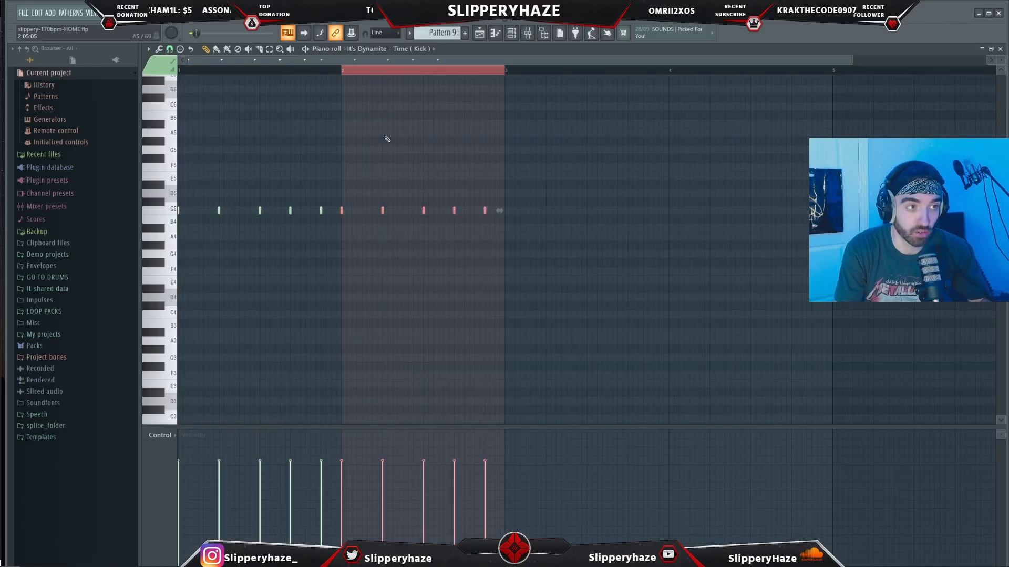
key(ctrl+b)
key(ctrl+b)
key(ctrl+b)
key(ctrl+b)
key(ctrl+b)
key(ctrl+b)
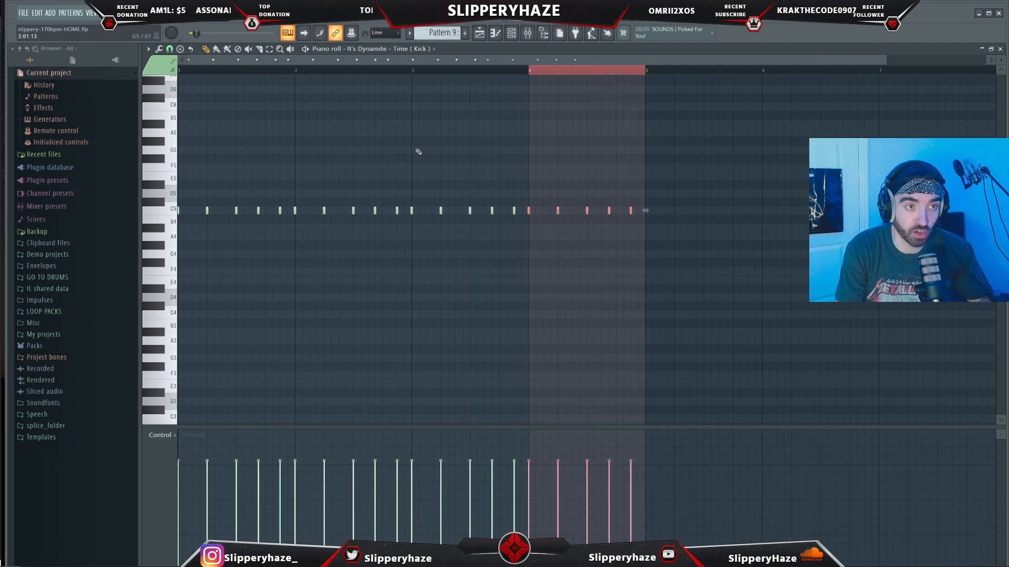
- Play back the arrangement to audition the kick pattern
key(F5)
key(space)
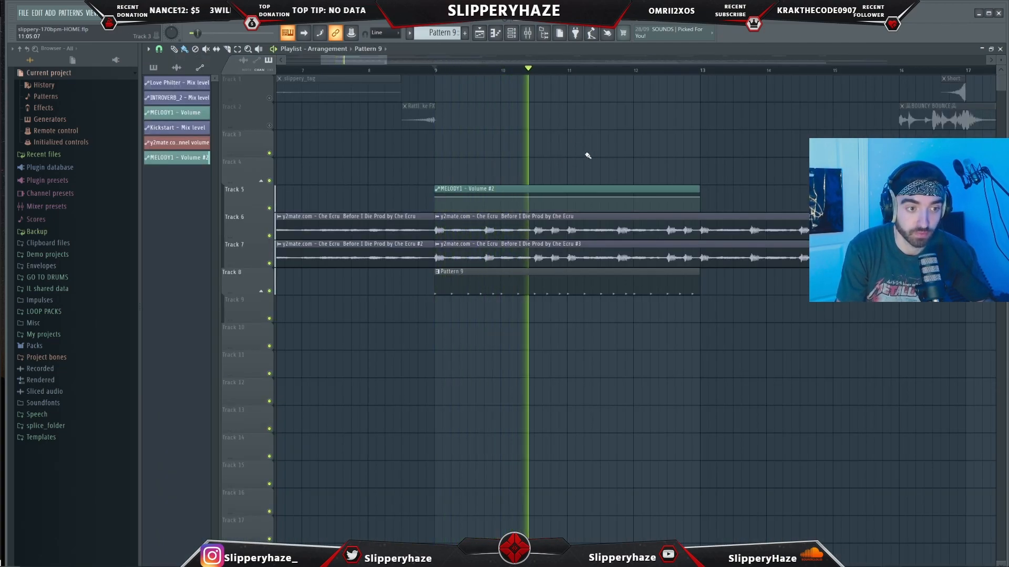
scroll(584, 153, down, 1)
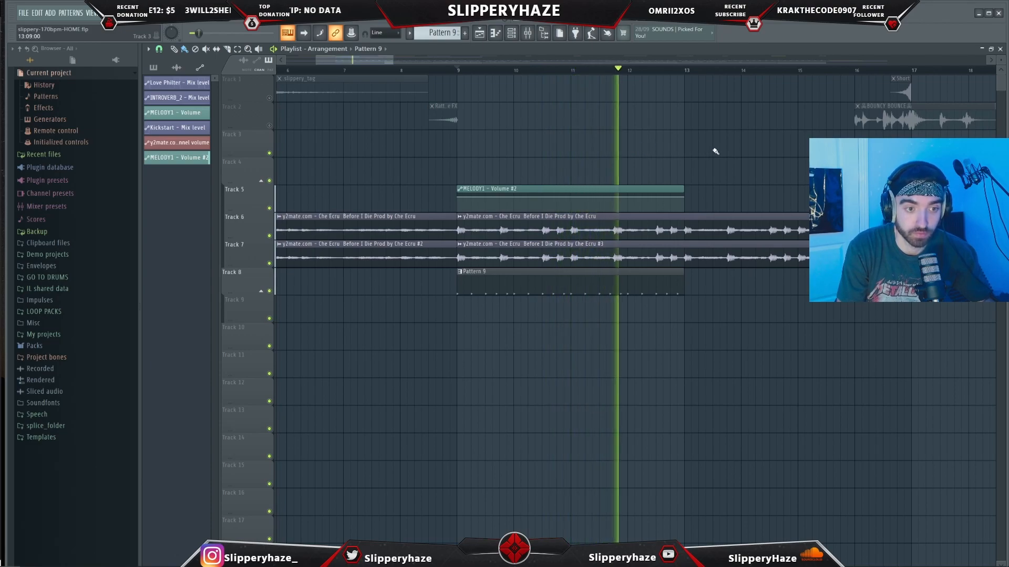
key(space)
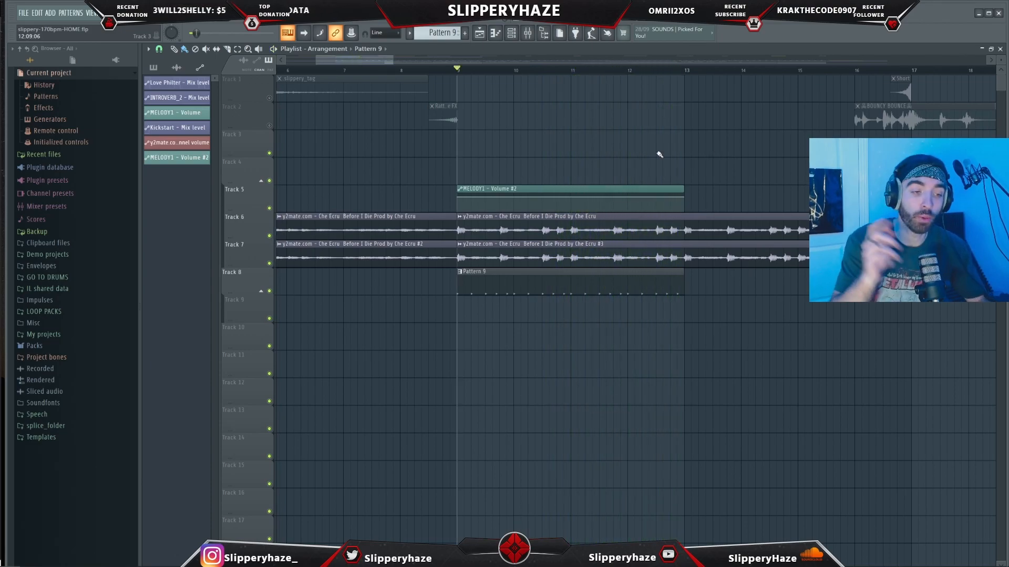
- Add a point to the MELODY1 volume automation clip and paste the 80% value onto it
scroll(458, 215, up, 3)
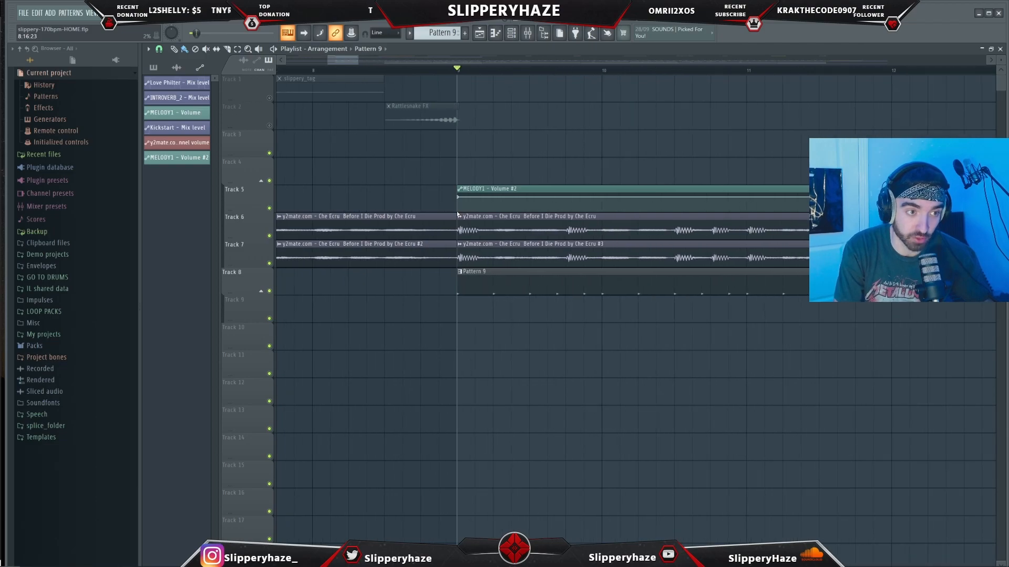
right_click(458, 198)
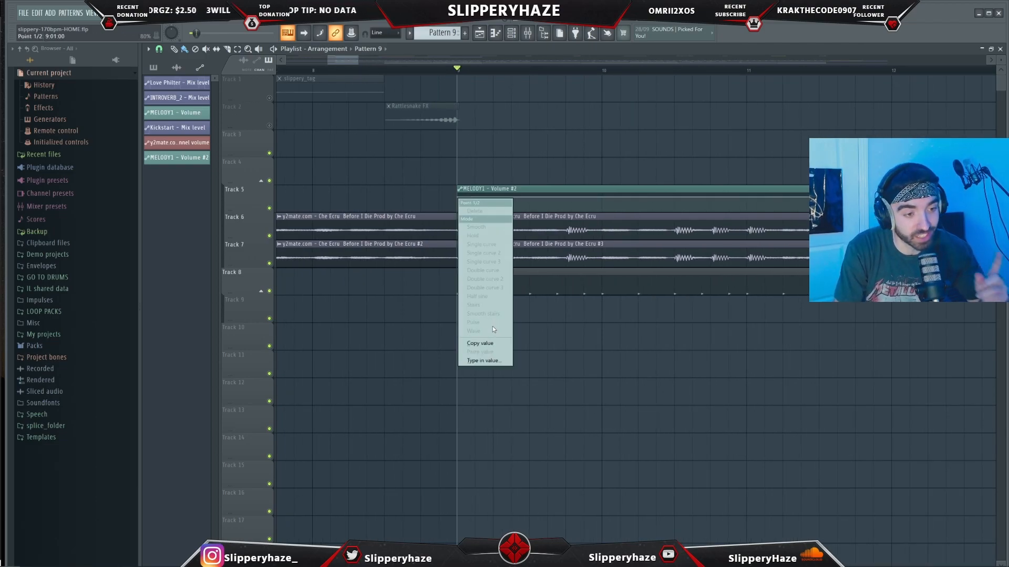
drag(458, 198, 458, 210)
right_click(476, 200)
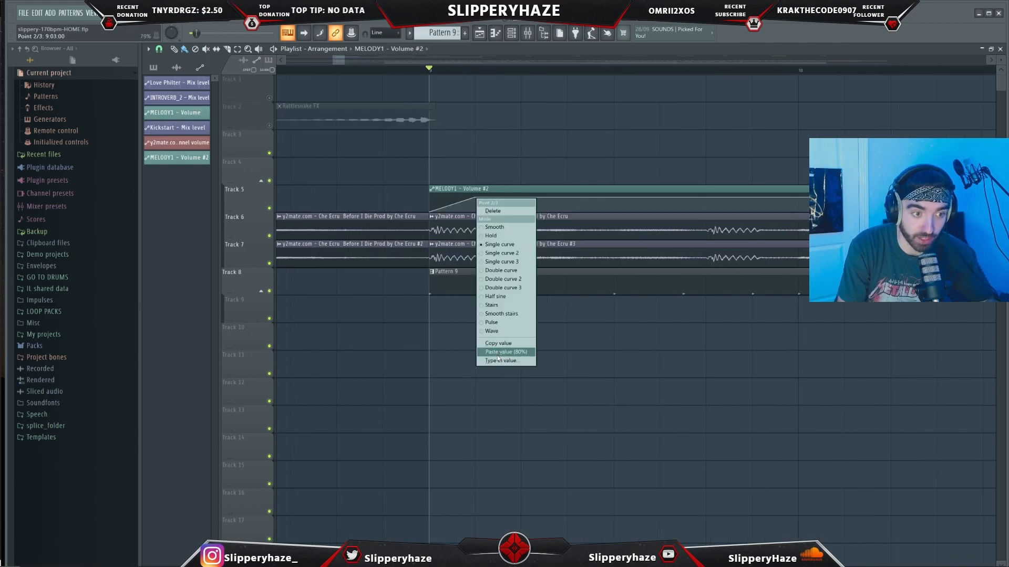
click(500, 355)
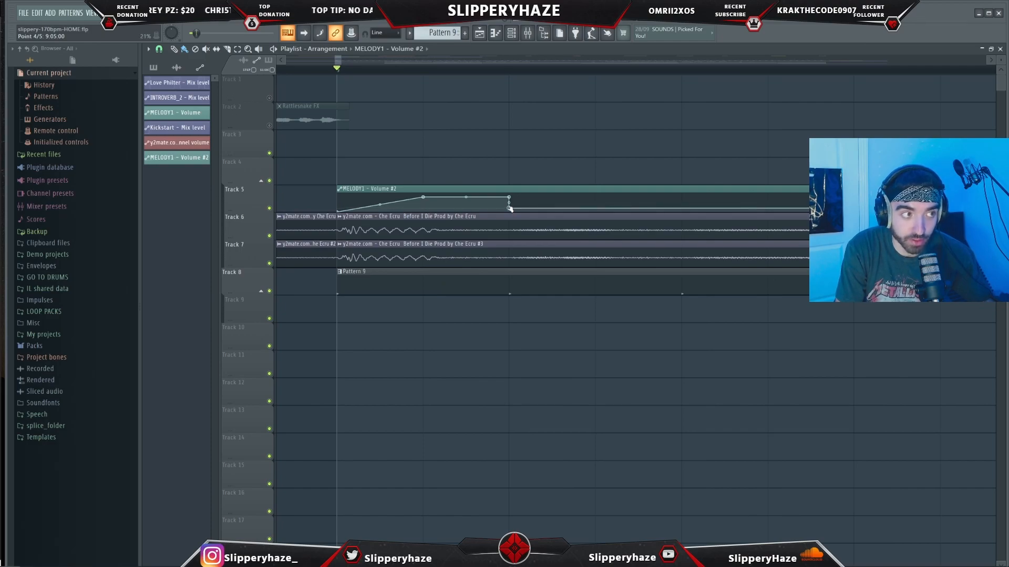
drag(510, 209, 510, 210)
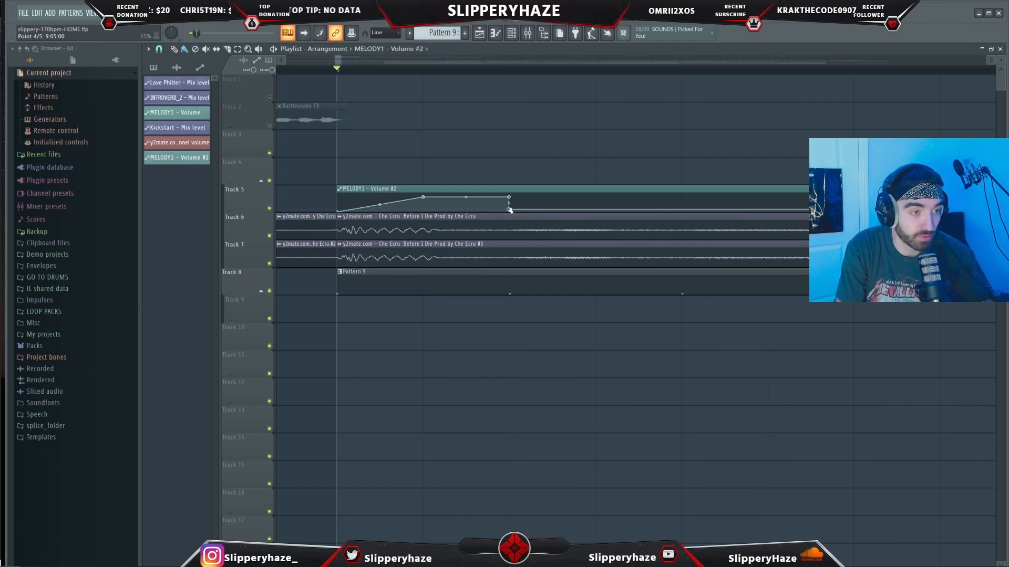
- Adjust the points of the volume automation curve to shape its rise
click(595, 197)
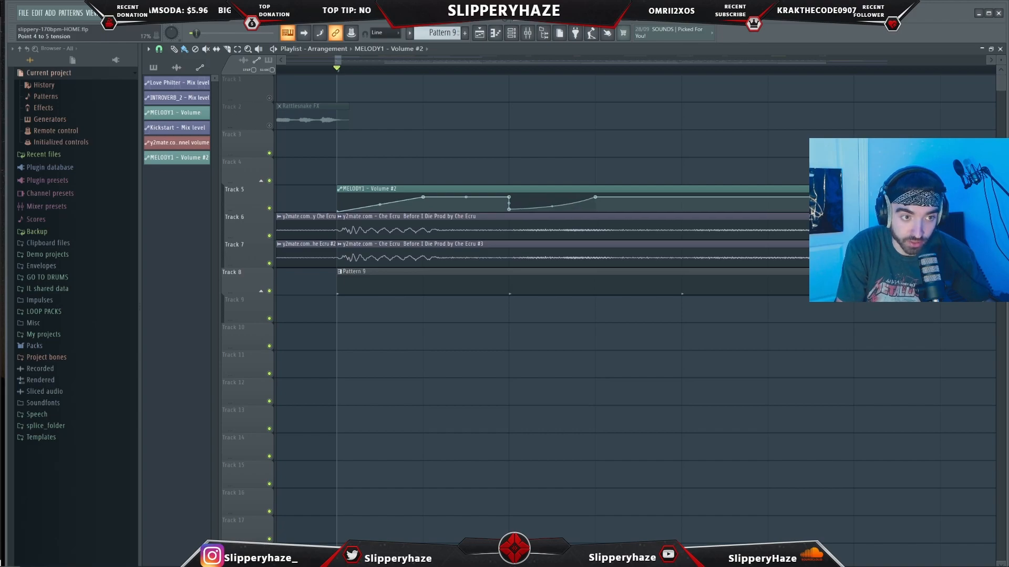
key(ctrl+z)
drag(595, 169, 556, 171)
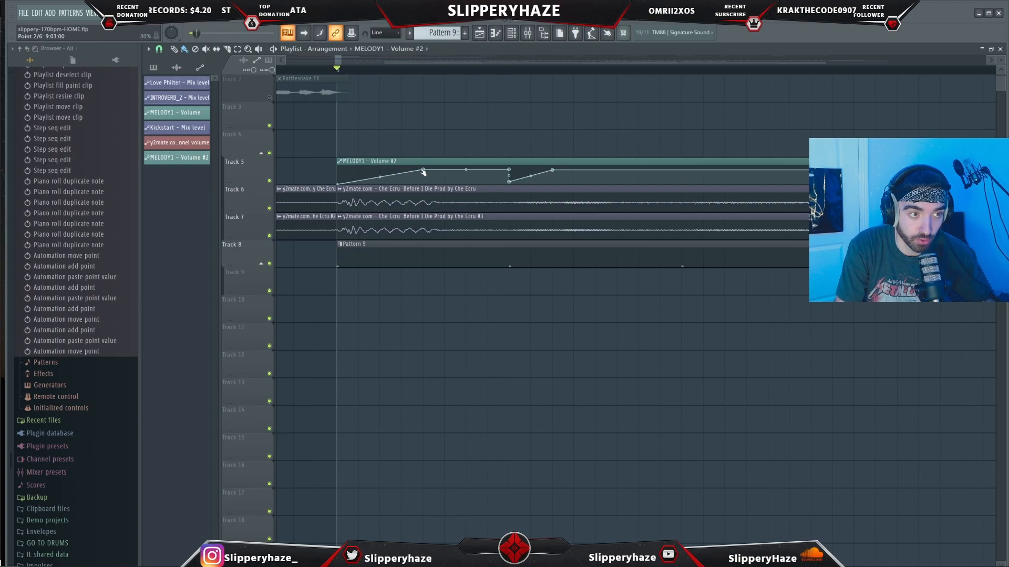
drag(424, 172, 407, 172)
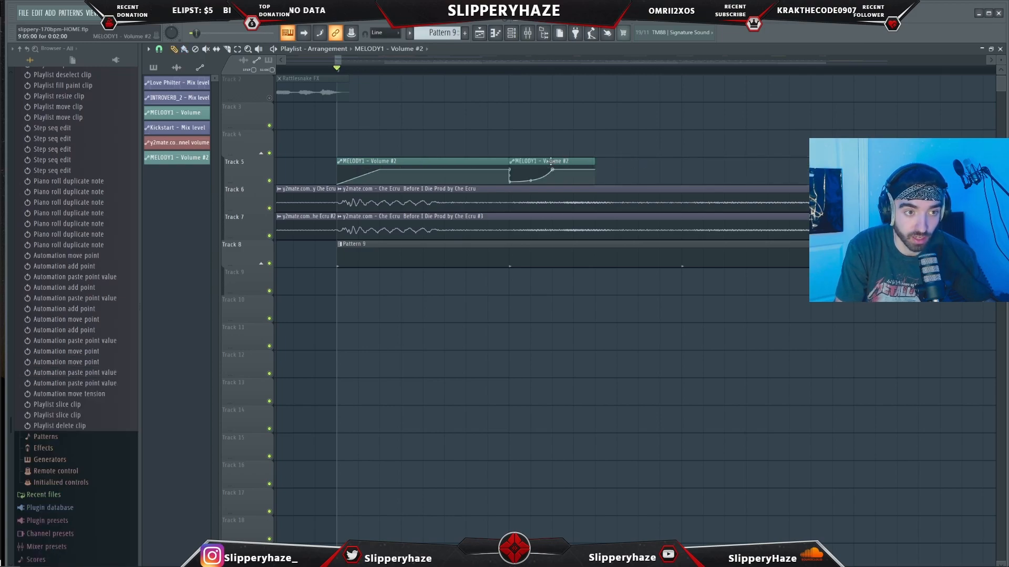
- Repeat the volume automation clip along track 5
mouse_move(560, 161)
mouse_down()
mouse_move(733, 158)
mouse_move(807, 169)
mouse_up()
scroll(736, 163, down, 3)
scroll(746, 168, up, 1)
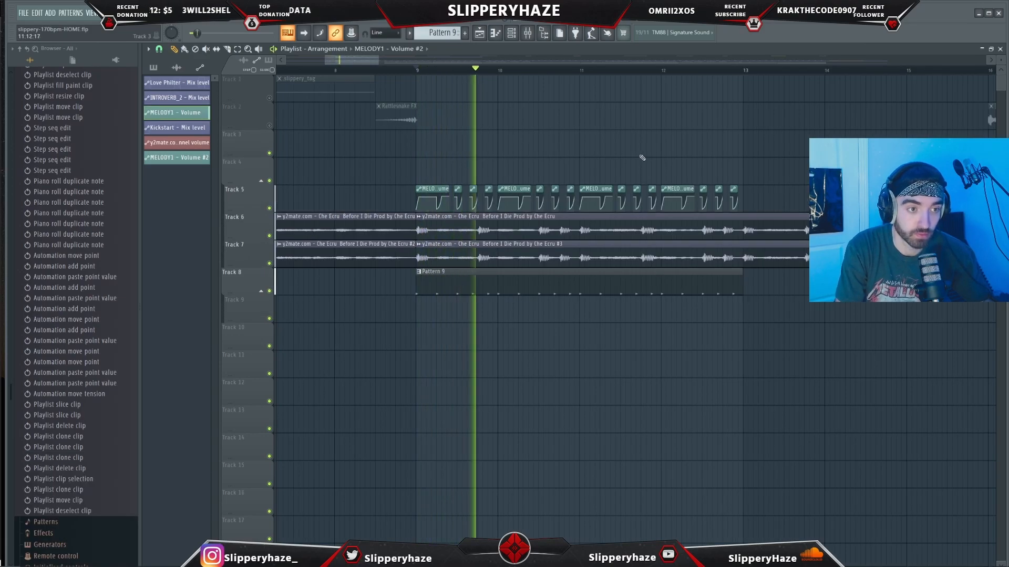
- Select the automation clips and the Pattern 9 kick clip and duplicate them
drag(759, 310, 654, 286)
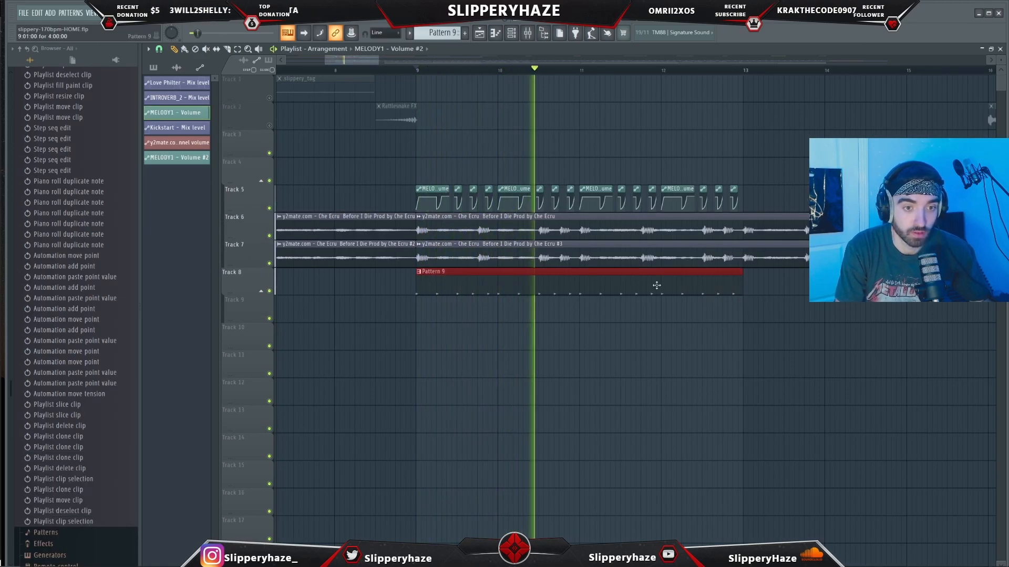
key(ctrl+b)
- Play back the arrangement to audition the duplicated section
scroll(616, 220, down, 1)
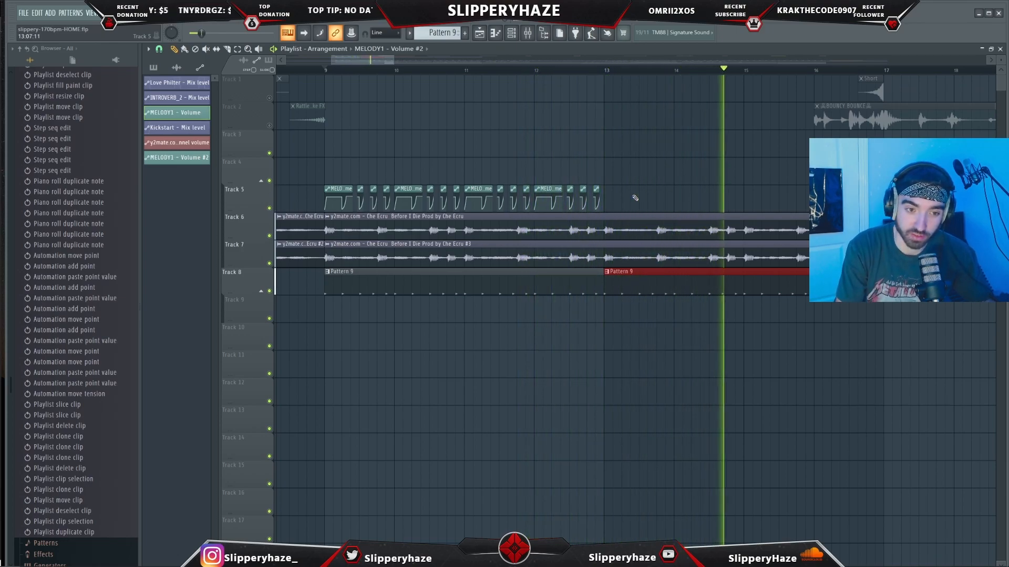
key(space)
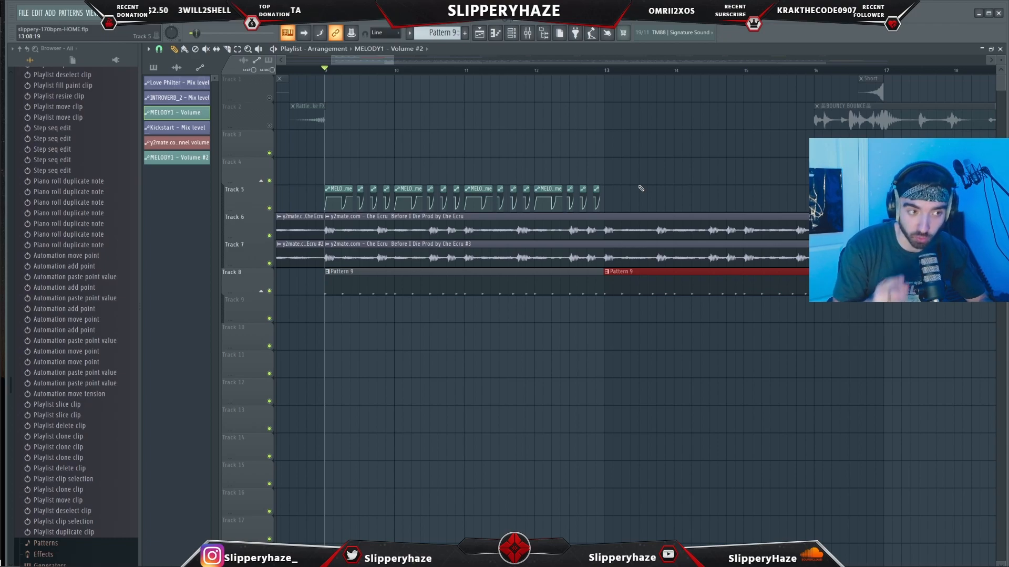
key(space)
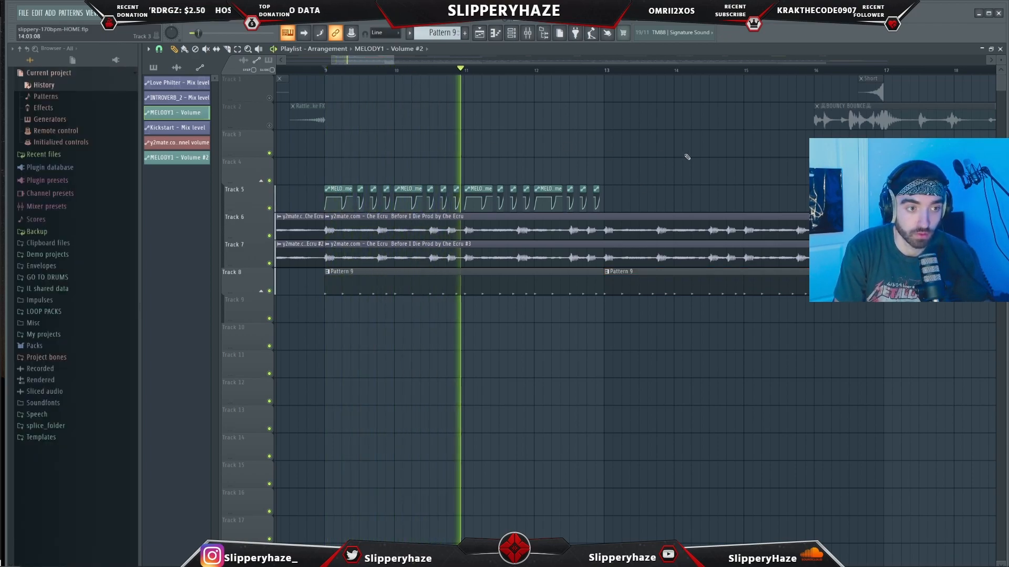
scroll(687, 156, up, 1)
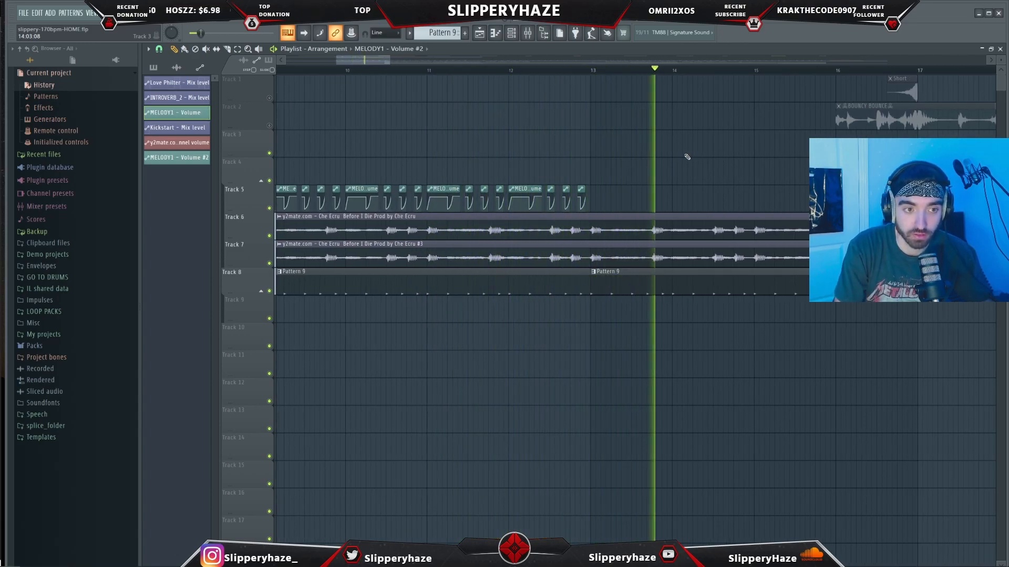
scroll(683, 157, down, 2)
key(space)
- Select the automation and kick clips again, duplicate them once more, and deselect
drag(648, 212, 325, 185)
key(ctrl+b)
scroll(616, 204, up, 1)
key(ctrl+d)
scroll(334, 145, down, 4)
scroll(334, 145, up, 3)
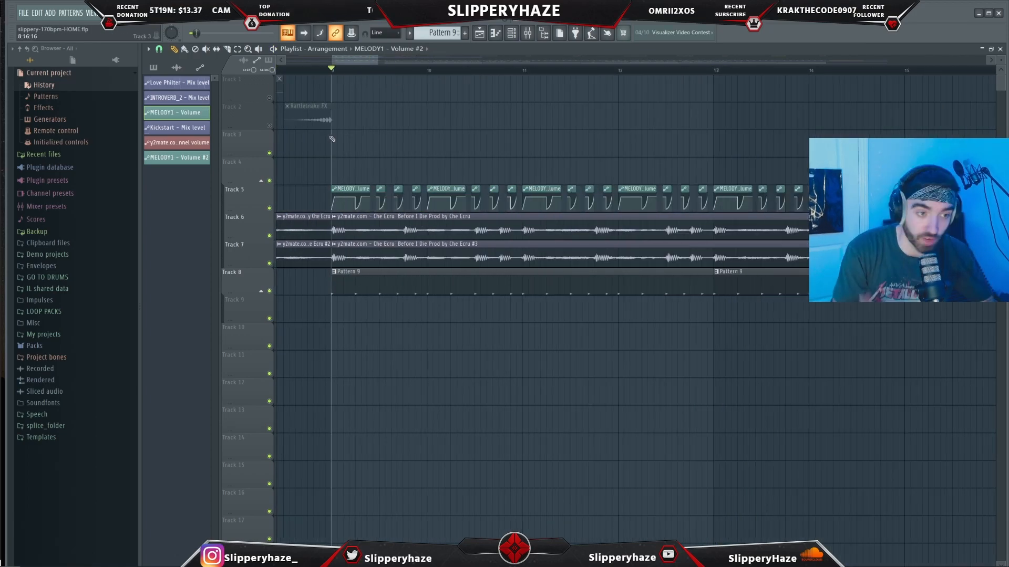
scroll(333, 138, down, 4)
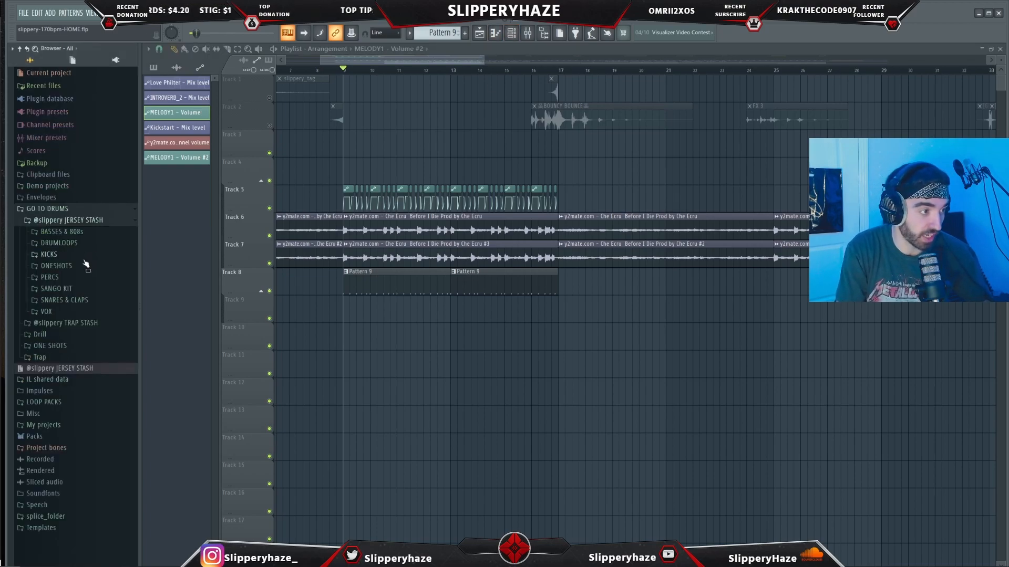
- Add the Bed_Squeak_Sample_Jersey_Club_-_Part_1 percussion sample as repeated clips on track 9
click(76, 278)
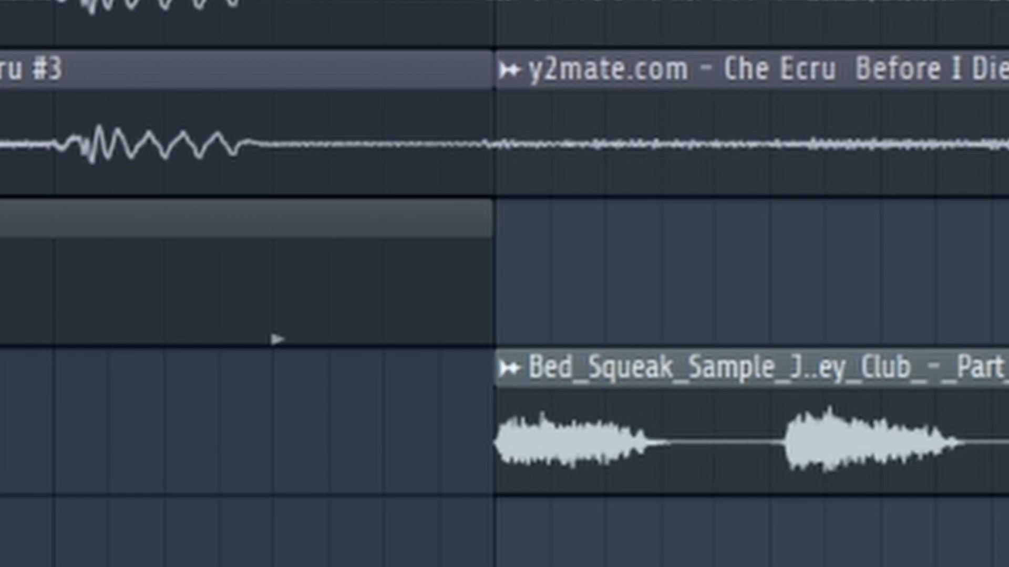
drag(1008, 470, 951, 474)
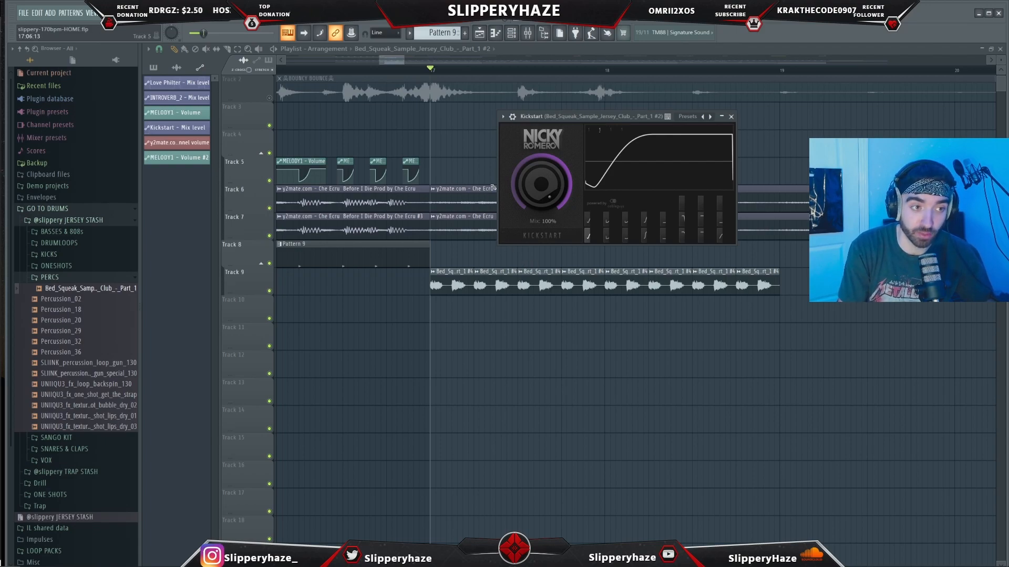
key(Escape)
- Play back the section with the new squeak sample
key(space)
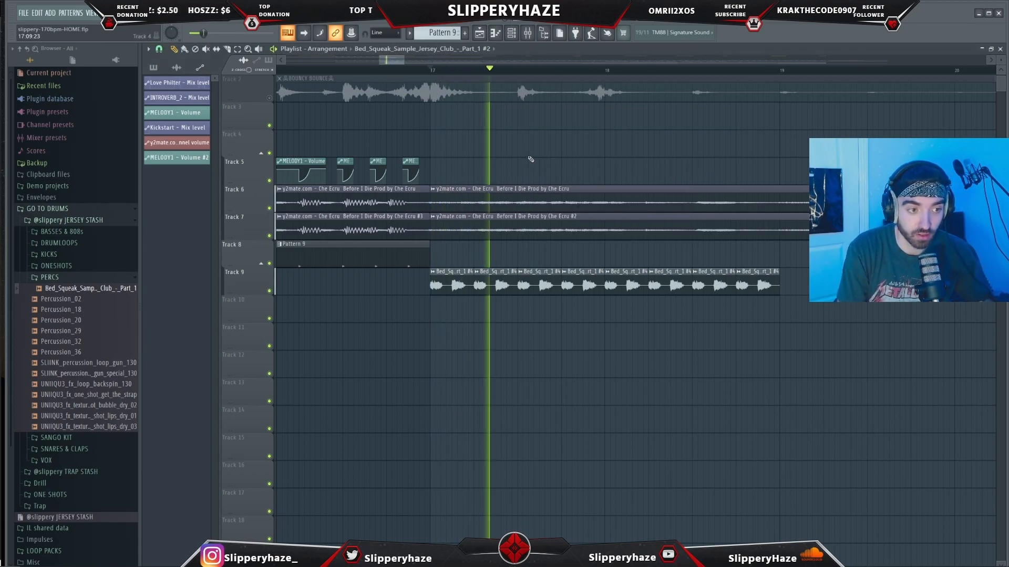
scroll(557, 157, down, 4)
click(496, 259)
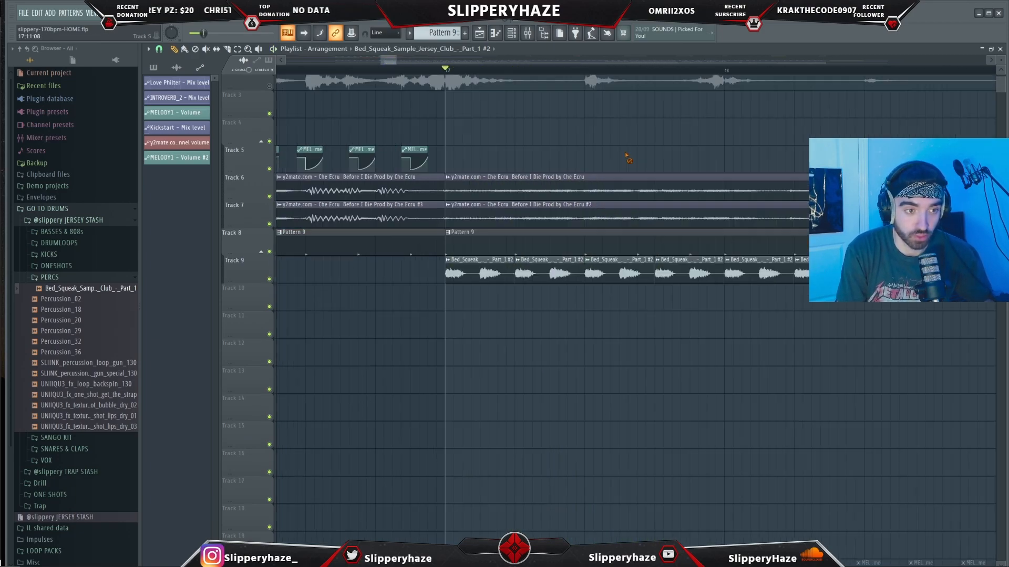
key(space)
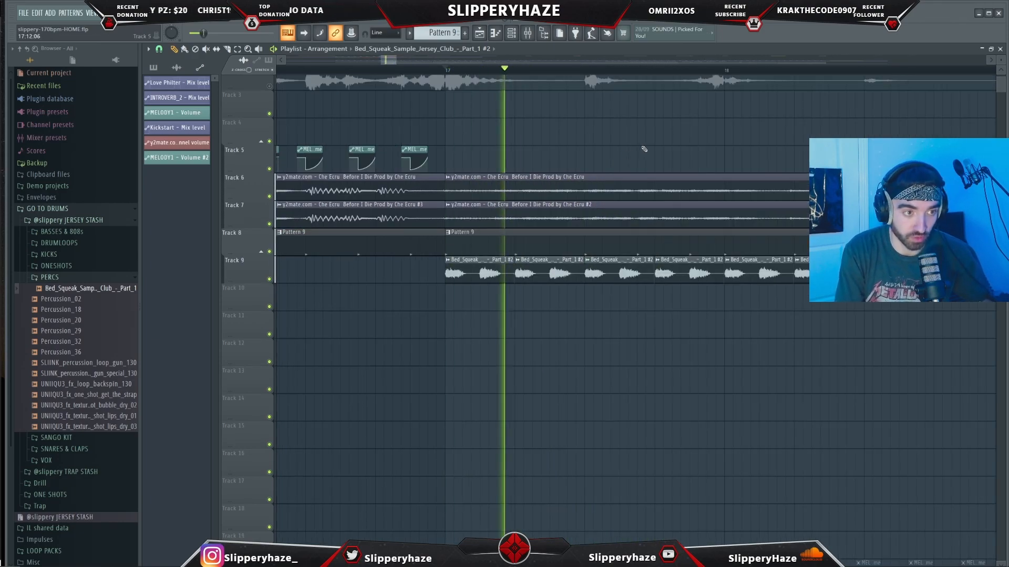
- Move the squeak sample clips to start with the second Pattern 9 kick clip and play back
scroll(642, 153, down, 3)
scroll(909, 271, up, 2)
drag(893, 267, 513, 284)
key(space)
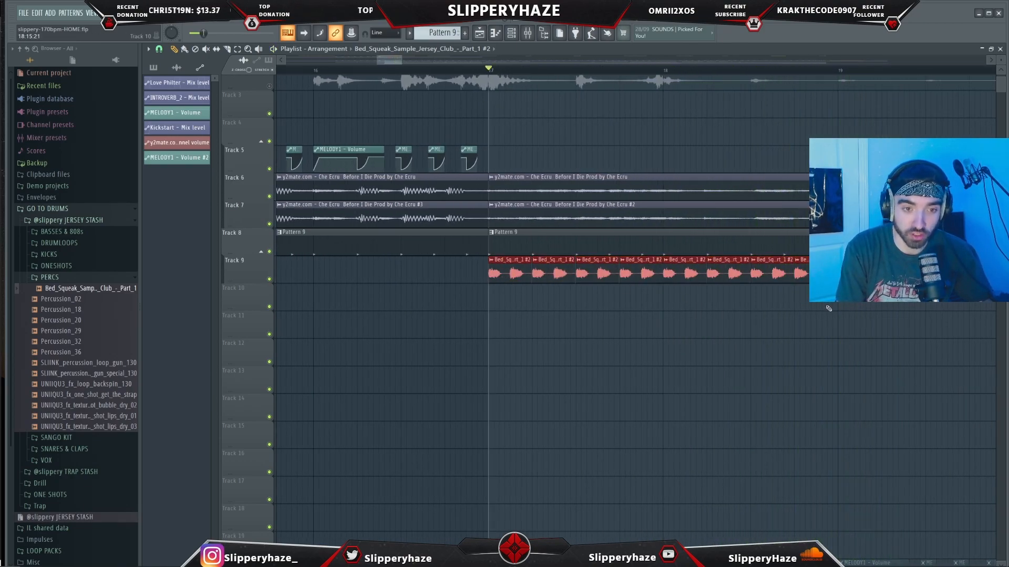
- Play back the section containing the squeak sample clips on tracks 9 and 10
scroll(840, 306, down, 1)
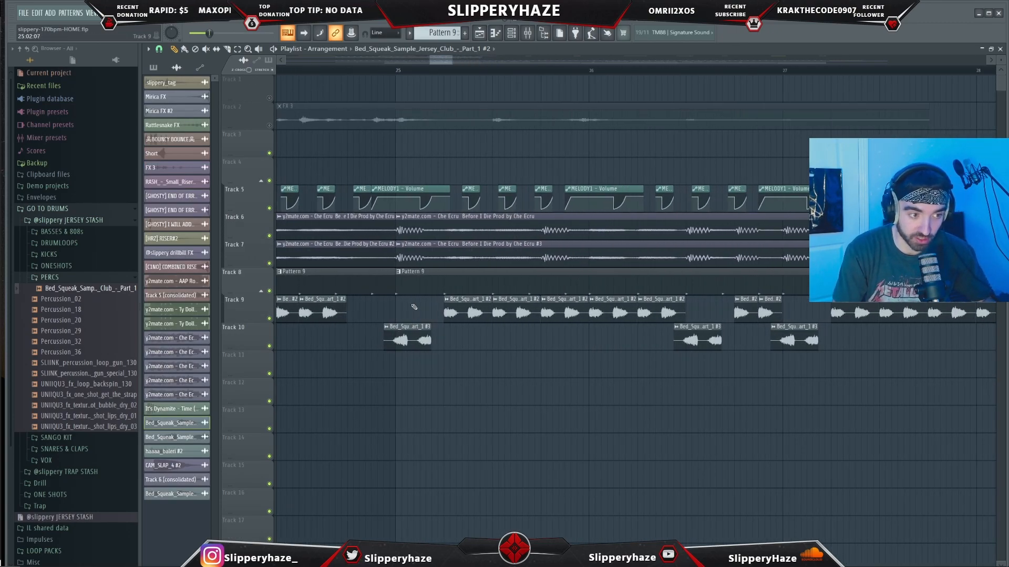
scroll(414, 311, down, 2)
click(390, 70)
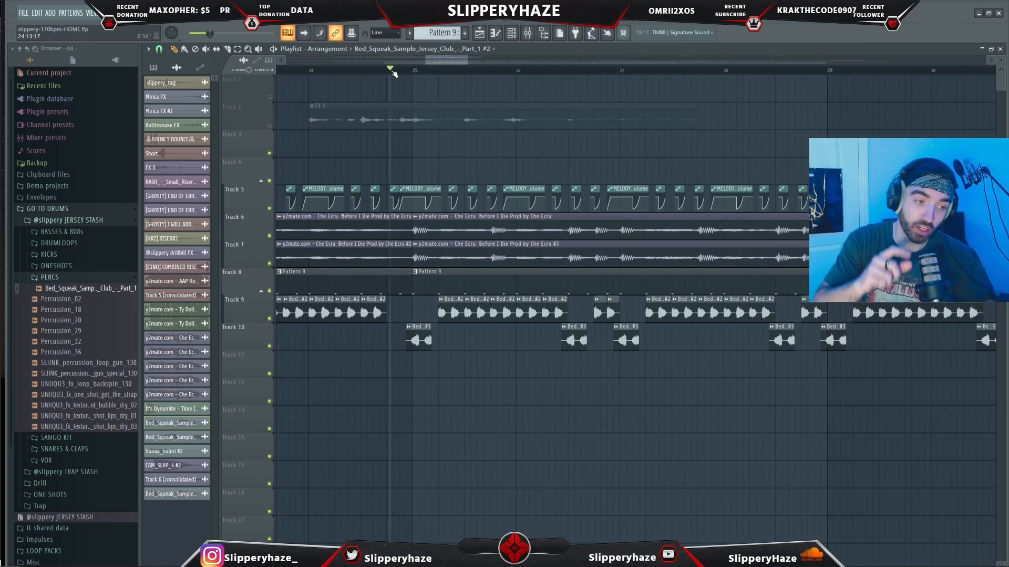
key(space)
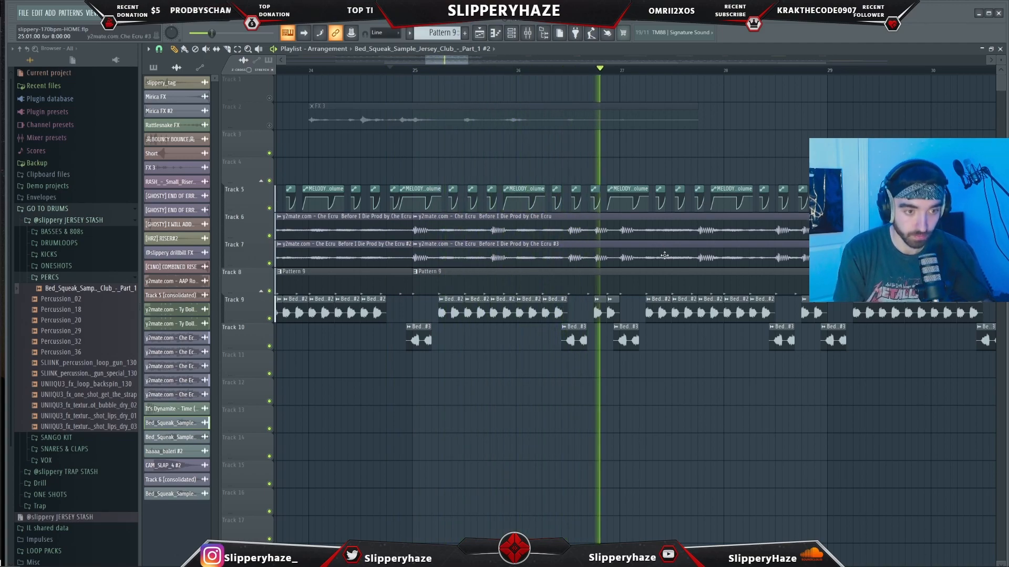
- Open the Looperator effect on the squeak sample's mixer track and play back the arrangement with it
scroll(691, 275, down, 2)
drag(454, 60, 468, 60)
click(199, 68)
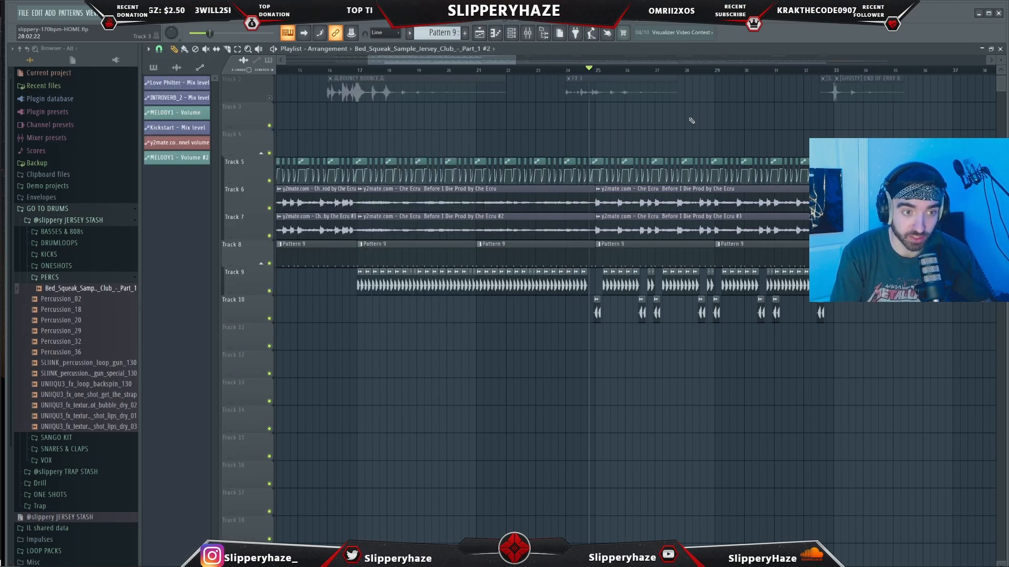
key(space)
scroll(873, 171, up, 2)
scroll(874, 169, up, 1)
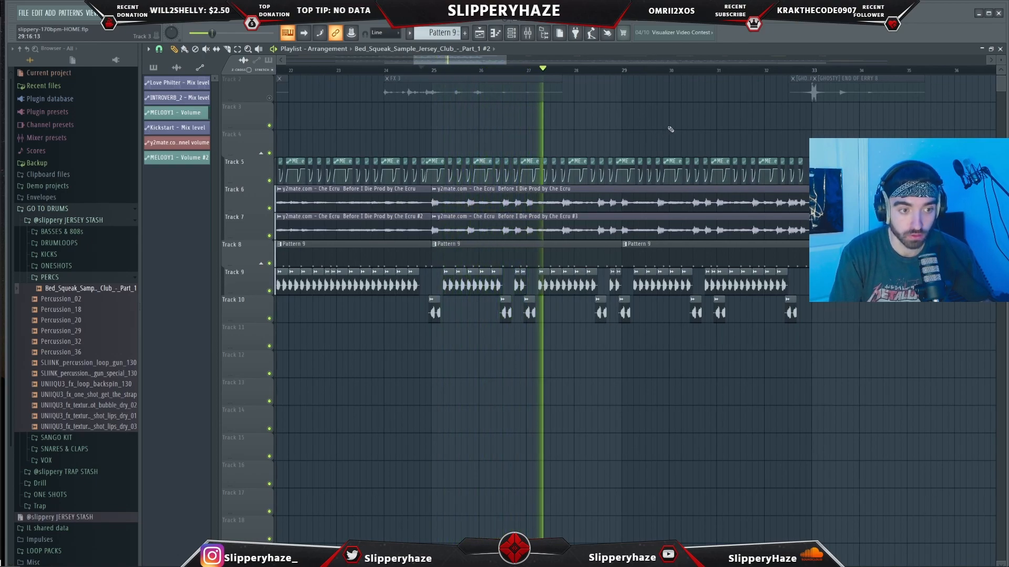
scroll(671, 129, up, 1)
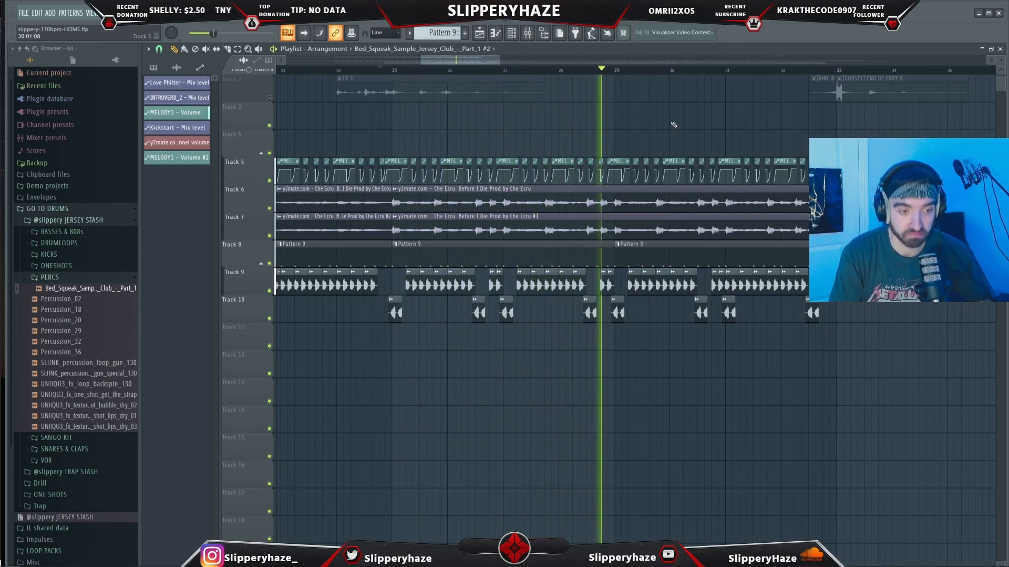
scroll(673, 124, down, 1)
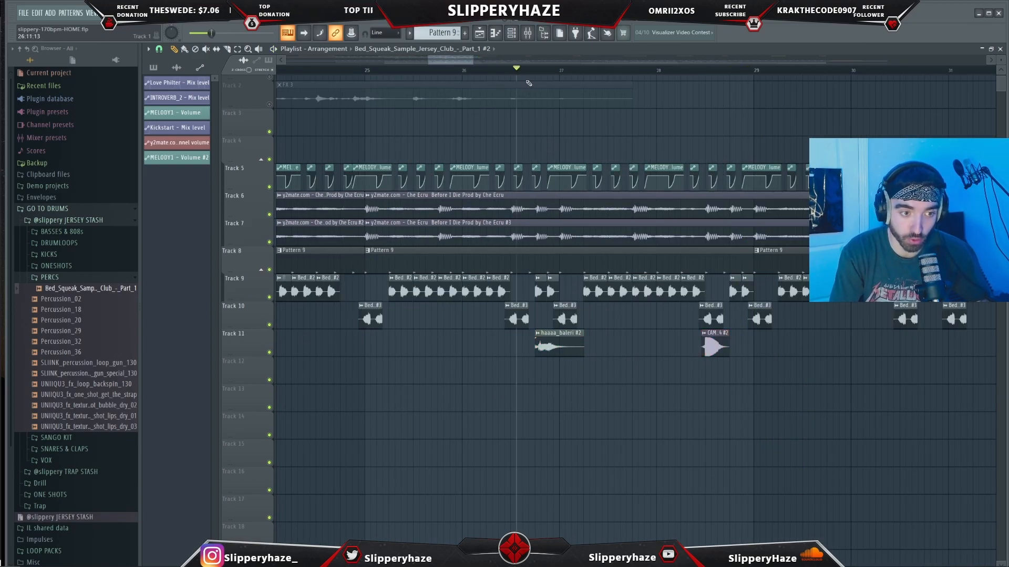
- Solo track 12 holding the [C1NO] USE ME PERC pattern
scroll(729, 356, up, 4)
scroll(702, 359, down, 2)
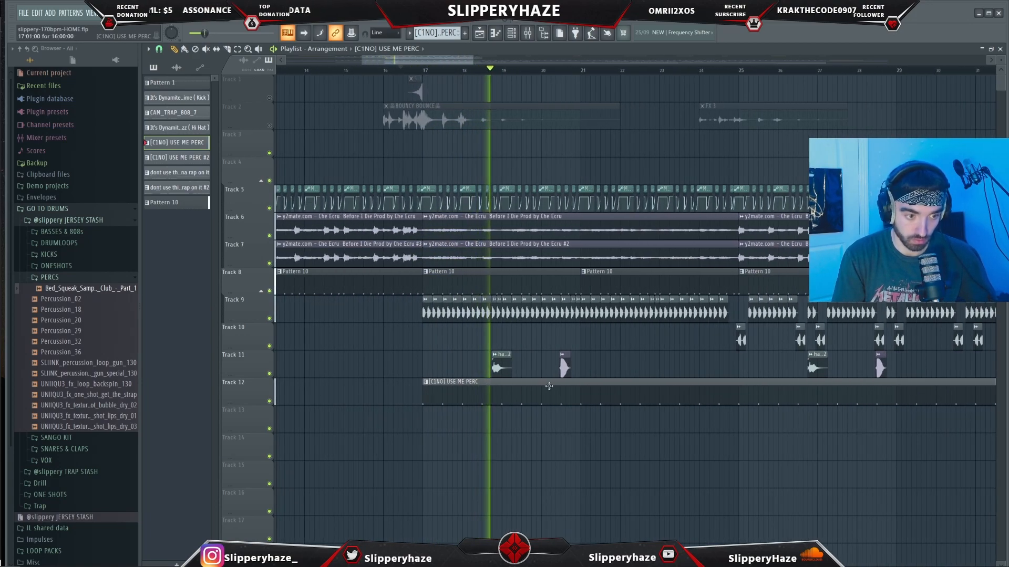
ctrl+click(269, 401)
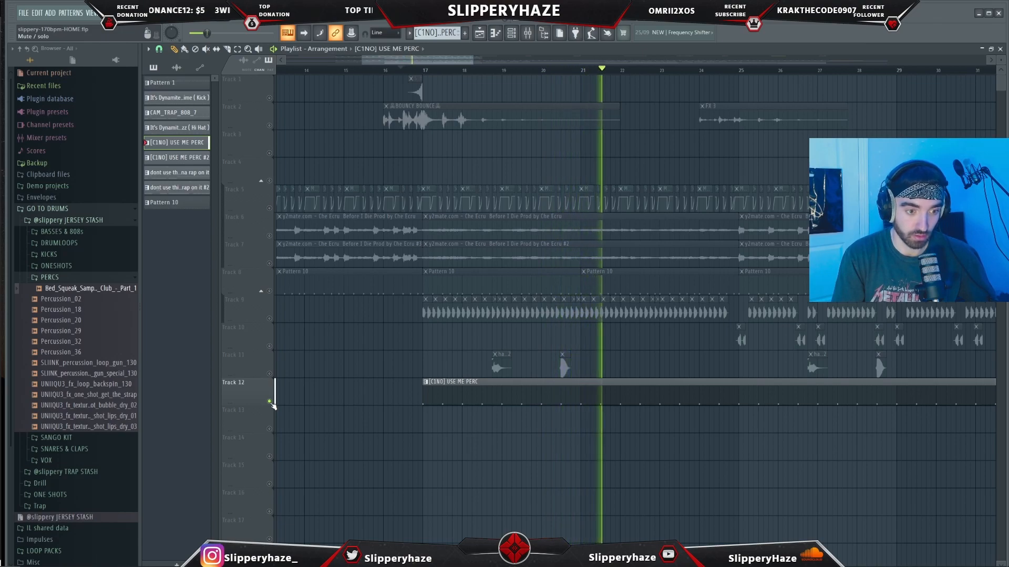
- Open the It's Dynamite hi-hat pattern in the piano roll and review its notes
key(F7)
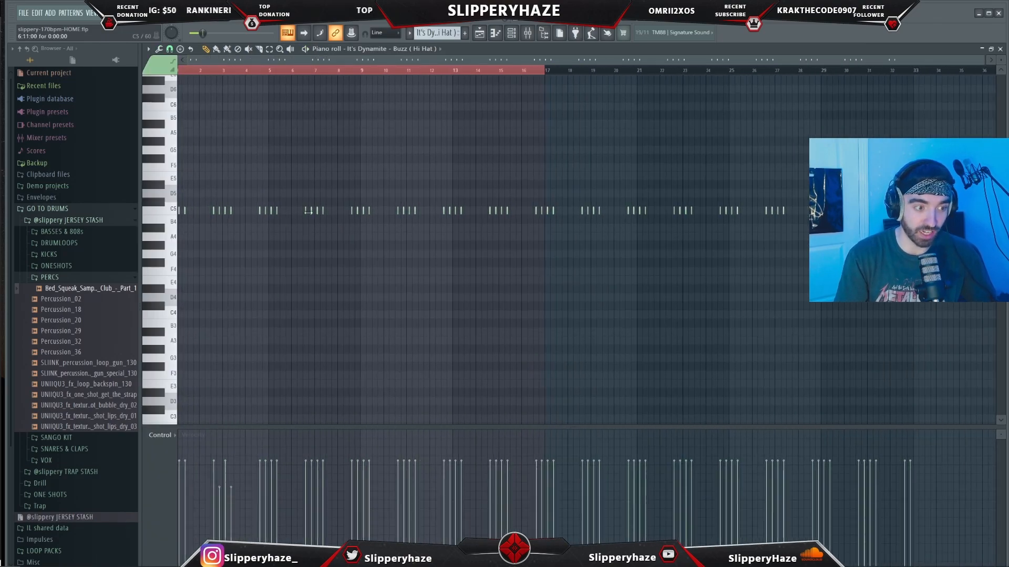
ctrl+scroll(270, 173, up, 1)
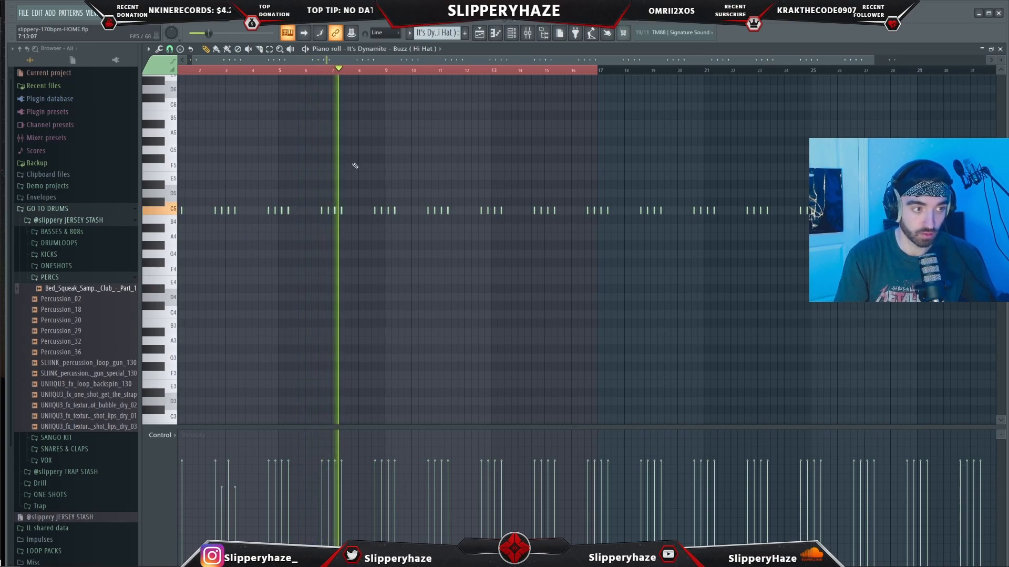
ctrl+scroll(388, 176, up, 2)
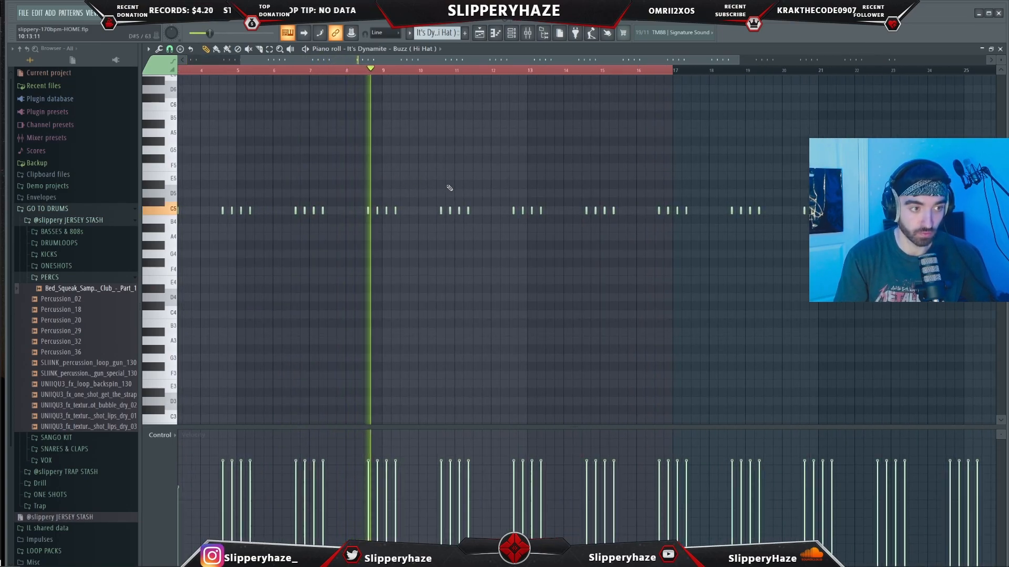
ctrl+scroll(451, 191, down, 1)
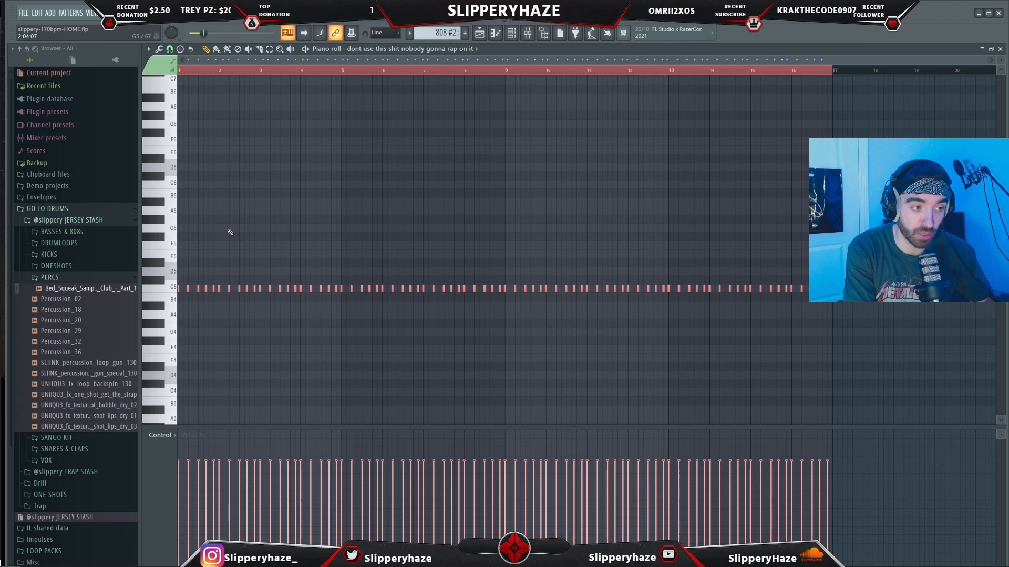
- Apply legato to the notes of the 808 pattern and raise the selected group of notes
key(ctrl+l)
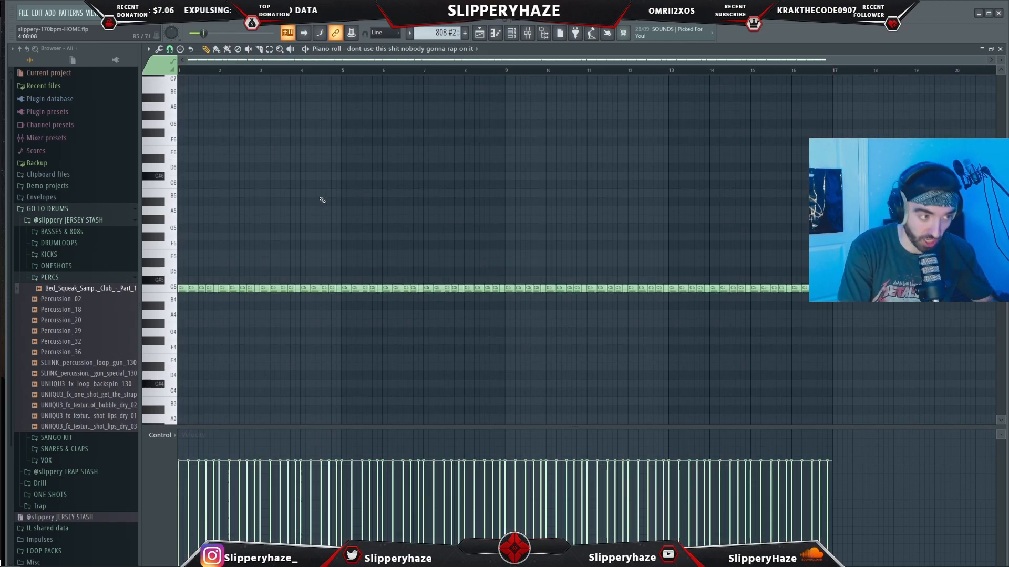
key(Up)
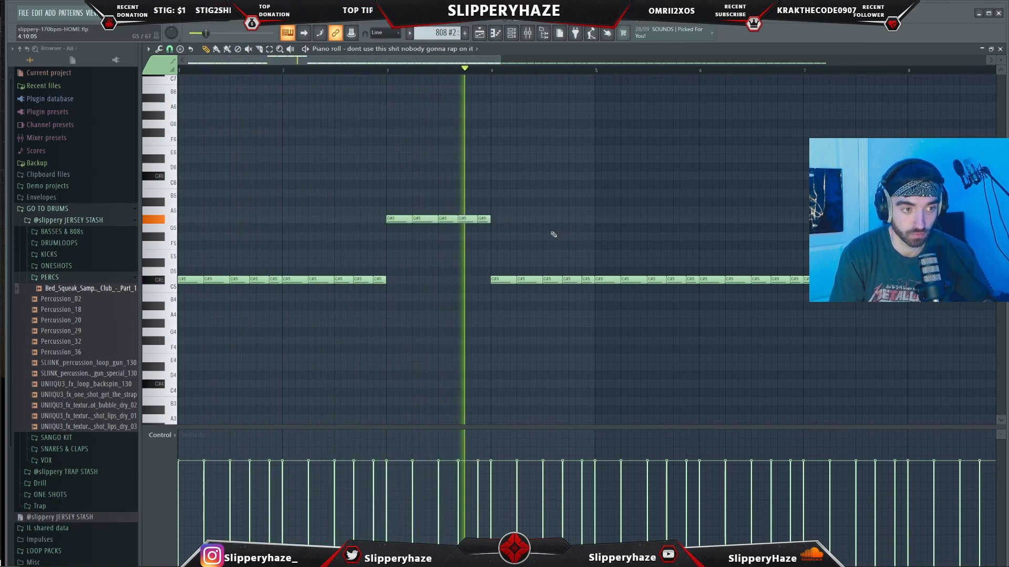
- Select a later group of 808 notes, transpose it higher, and play back the pattern
drag(578, 277, 524, 285)
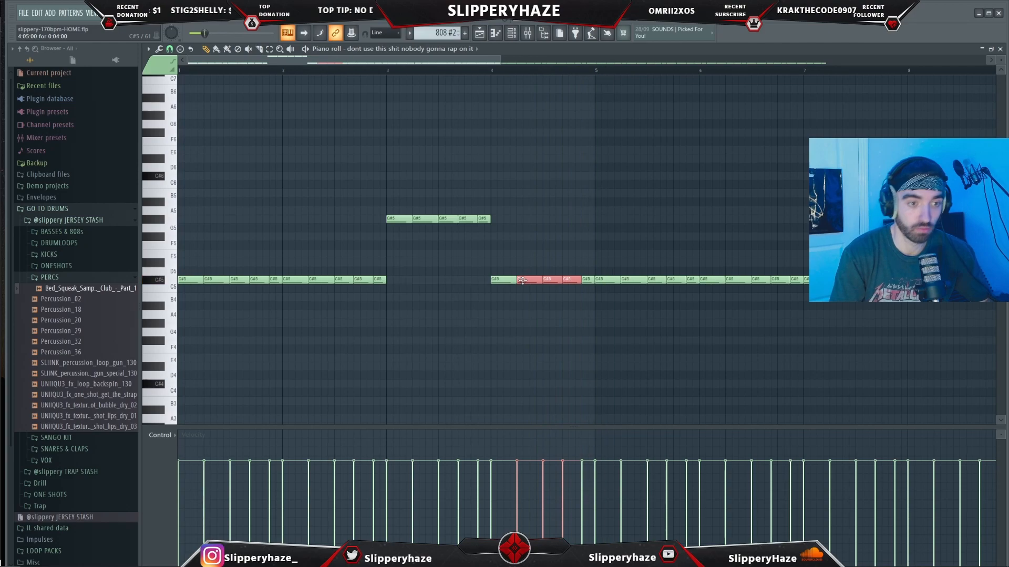
drag(592, 277, 505, 280)
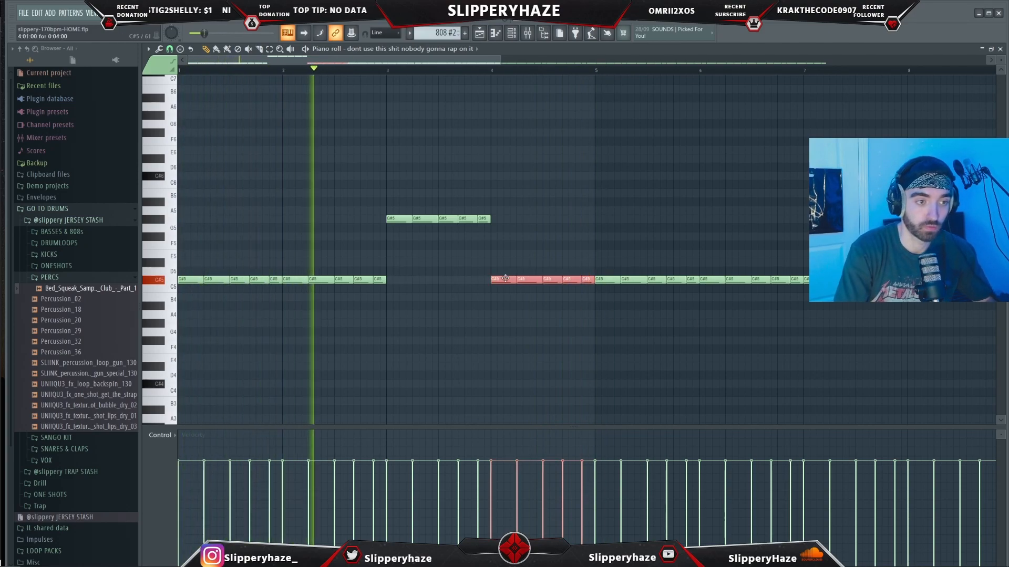
key(Up)
key(Up)
key(Up)
key(Up)
key(Up)
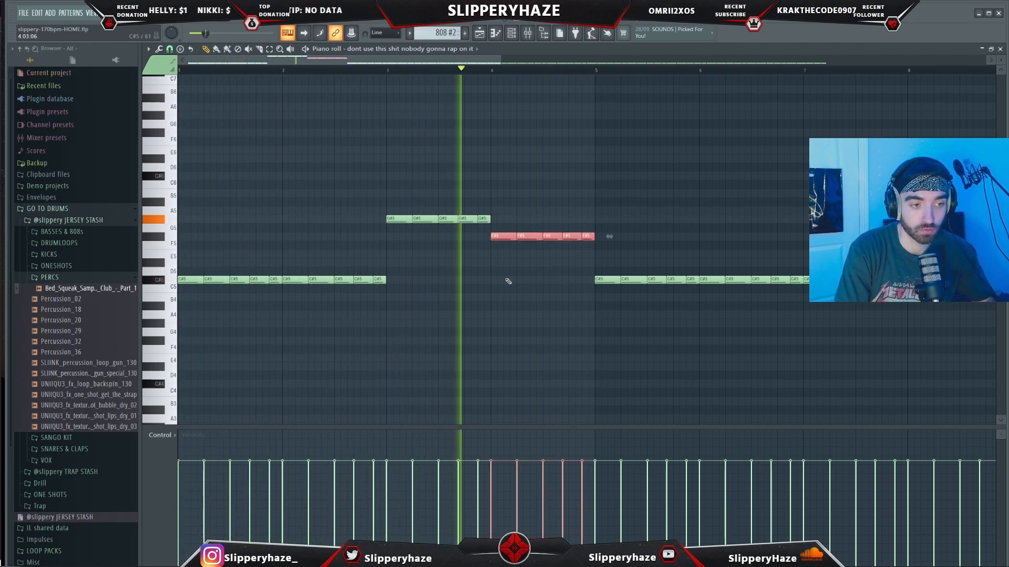
key(Down)
key(Down)
key(space)
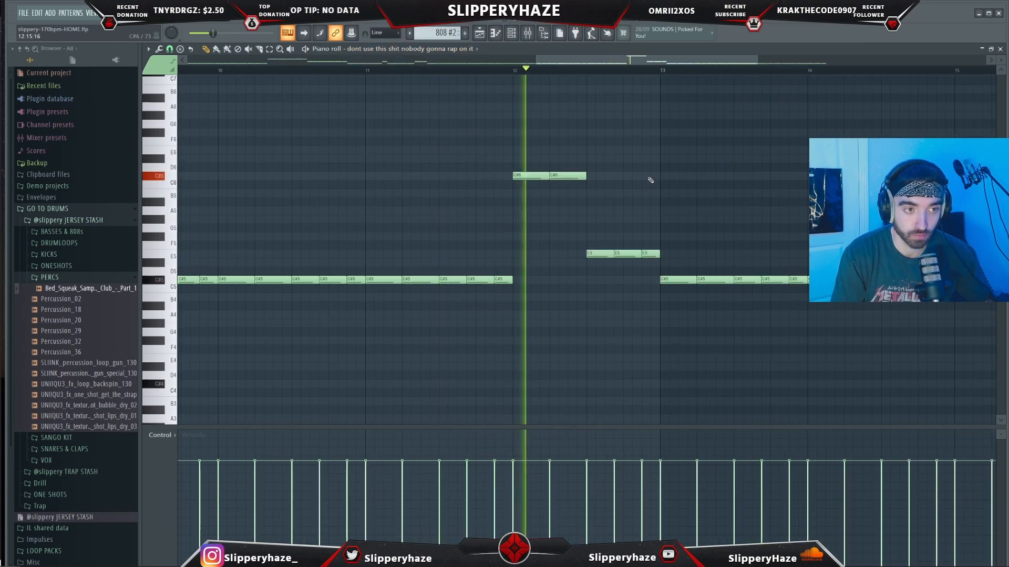
scroll(690, 224, down, 1)
scroll(690, 224, down, 2)
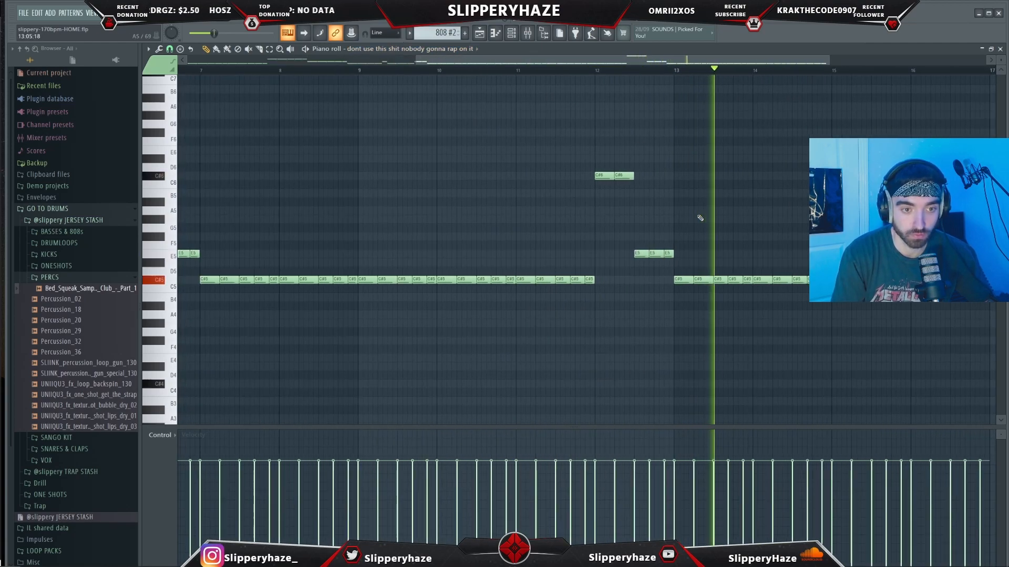
drag(594, 61, 639, 63)
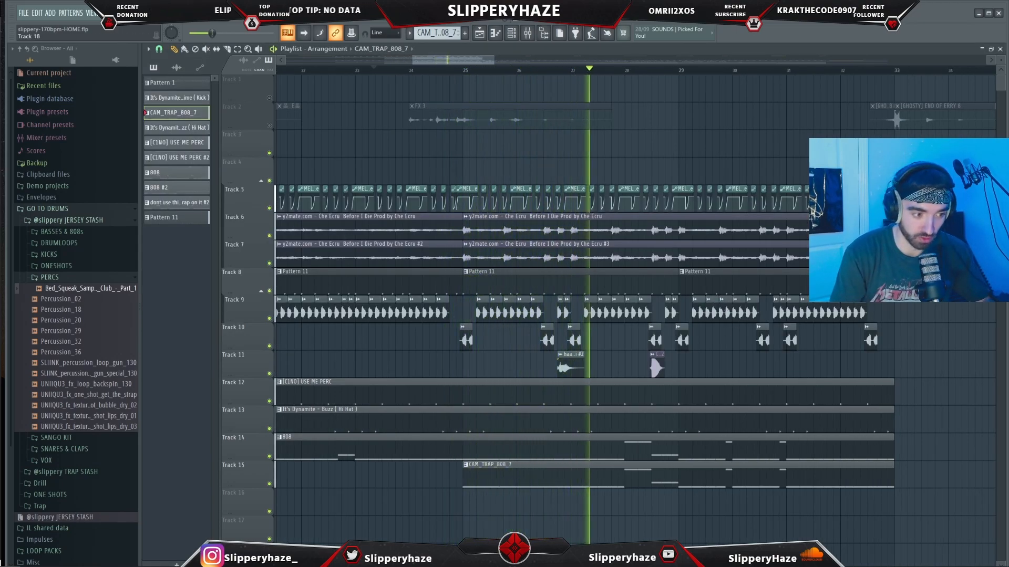
- Toggle mute on the CAM_TRAP_808_7, 808 and It's Dynamite hi-hat tracks in the playlist
click(269, 456)
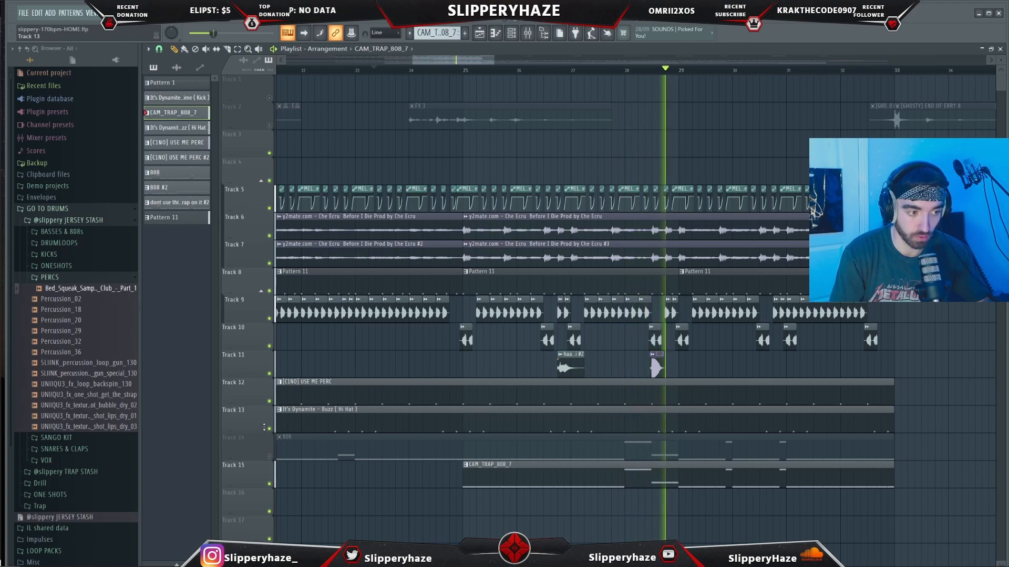
click(269, 428)
click(269, 401)
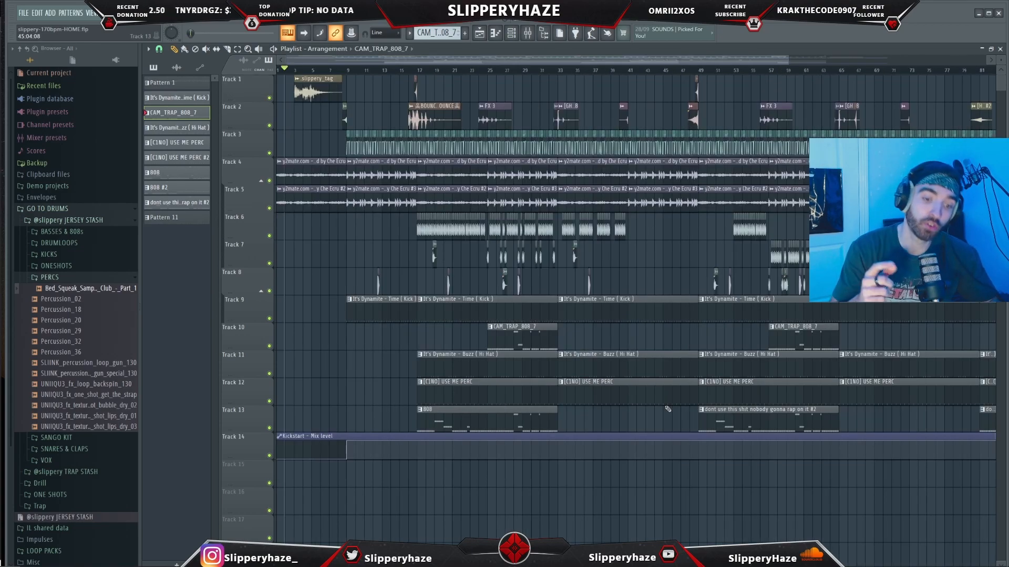
- Zoom out and scroll through the whole arrangement to review its layout
scroll(341, 114, up, 2)
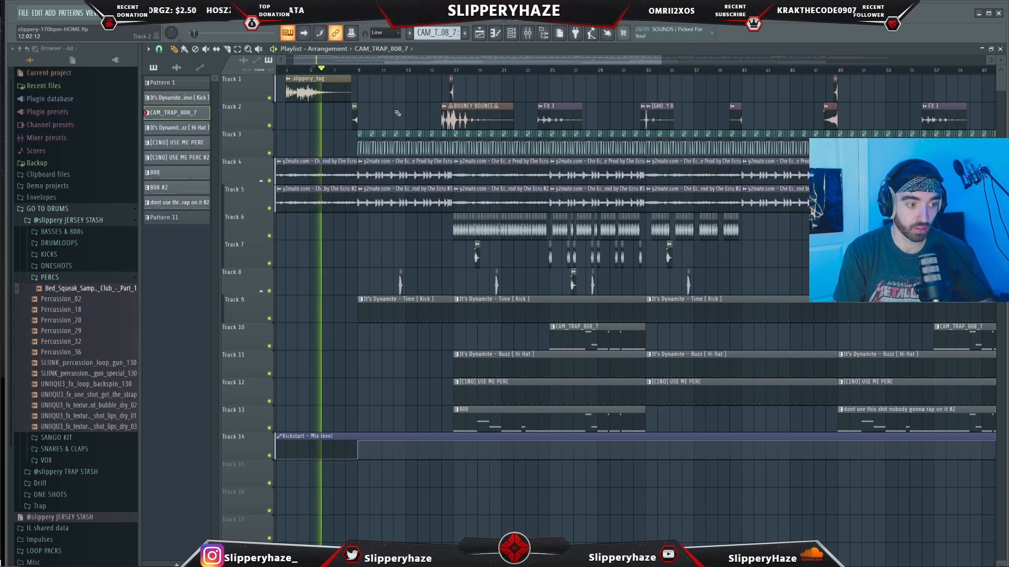
scroll(320, 74, down, 2)
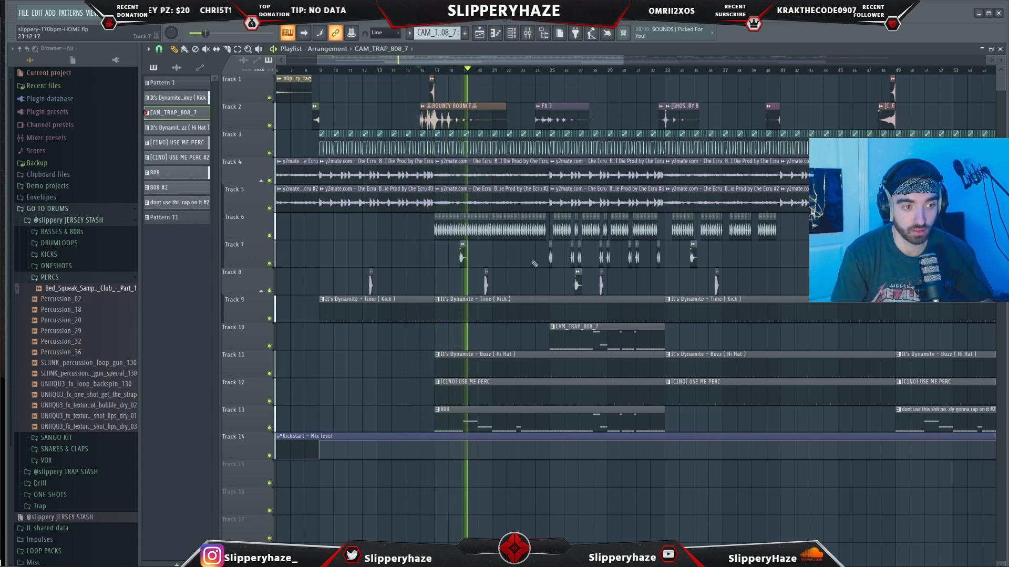
scroll(575, 273, down, 1)
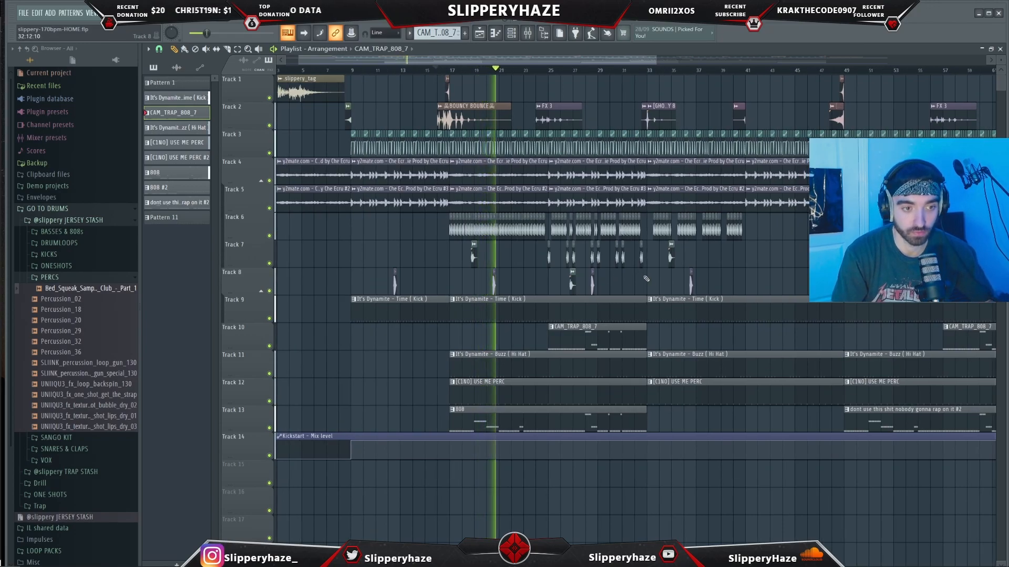
scroll(565, 277, up, 2)
scroll(555, 282, up, 1)
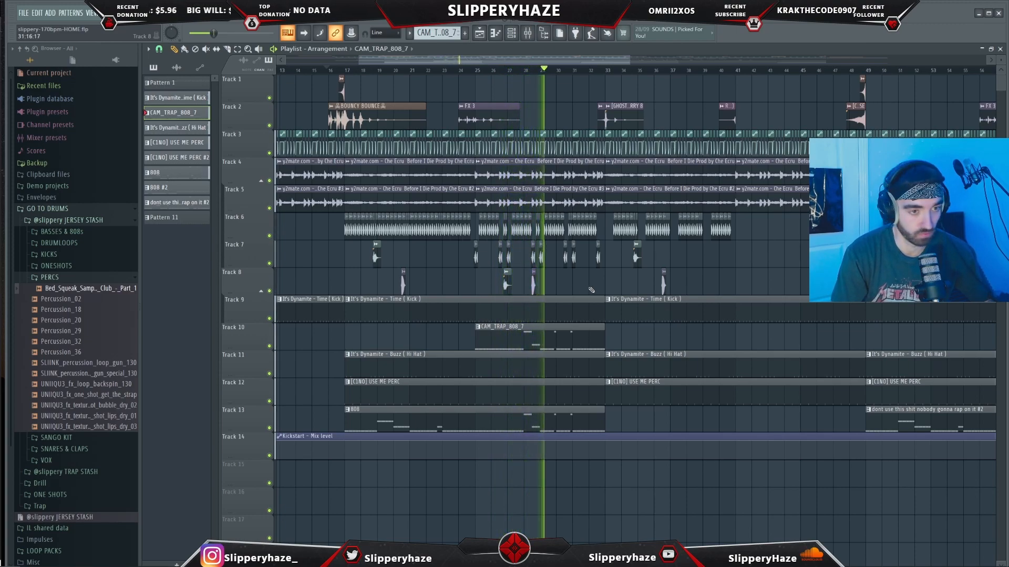
scroll(631, 286, down, 1)
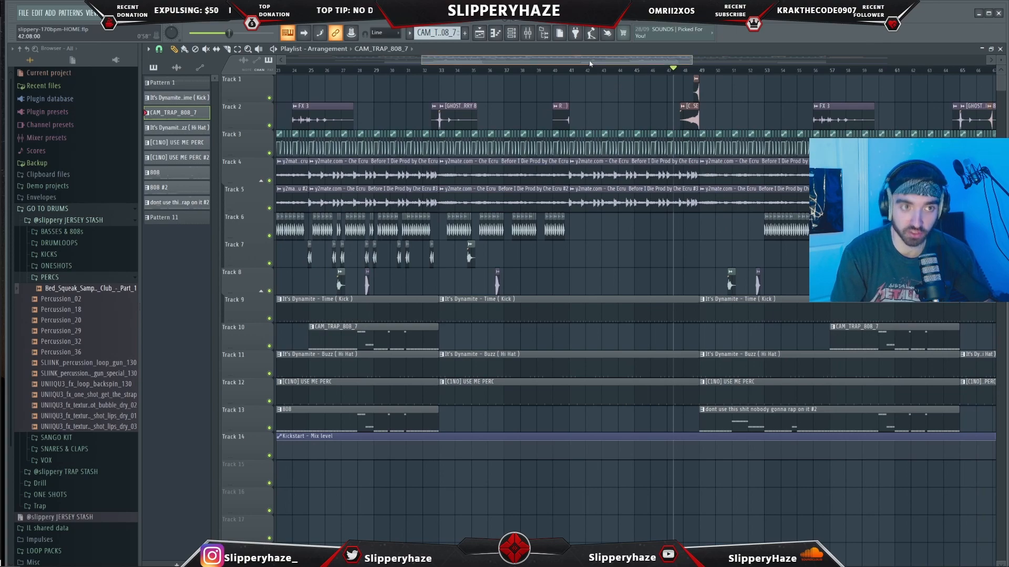
- Seek through the later arrangement sections and play them back
drag(589, 64, 642, 67)
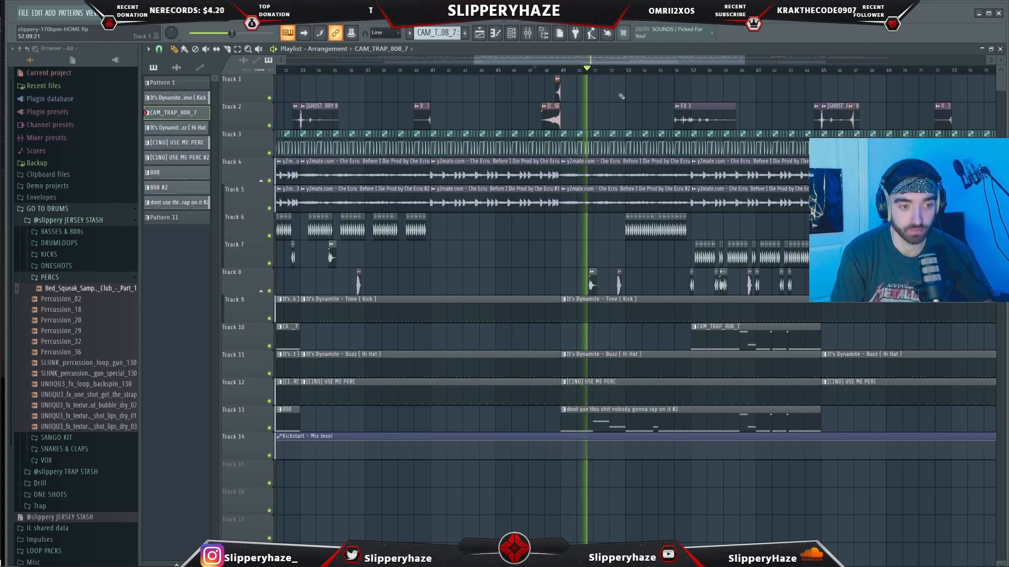
drag(588, 62, 605, 64)
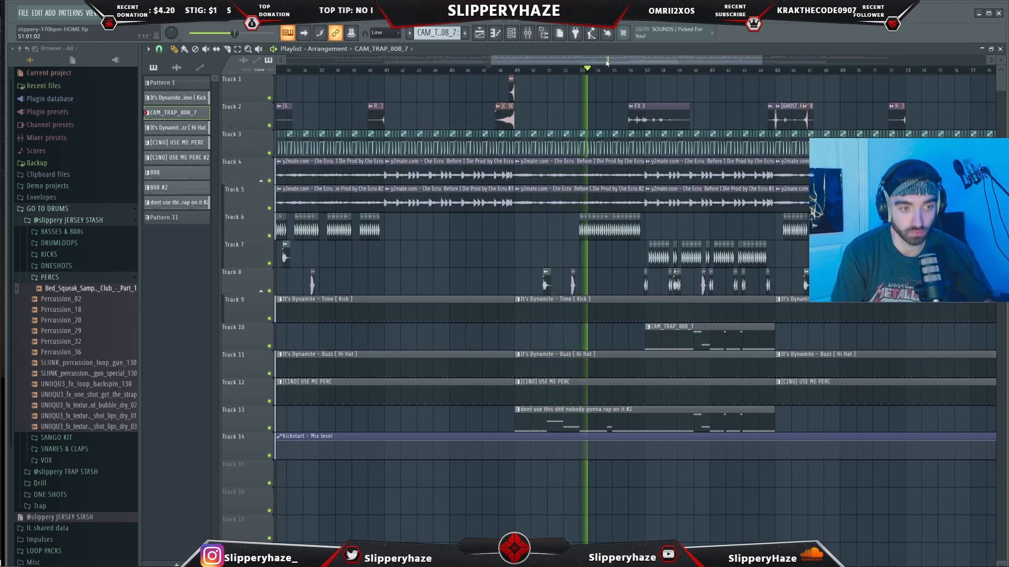
drag(606, 62, 621, 63)
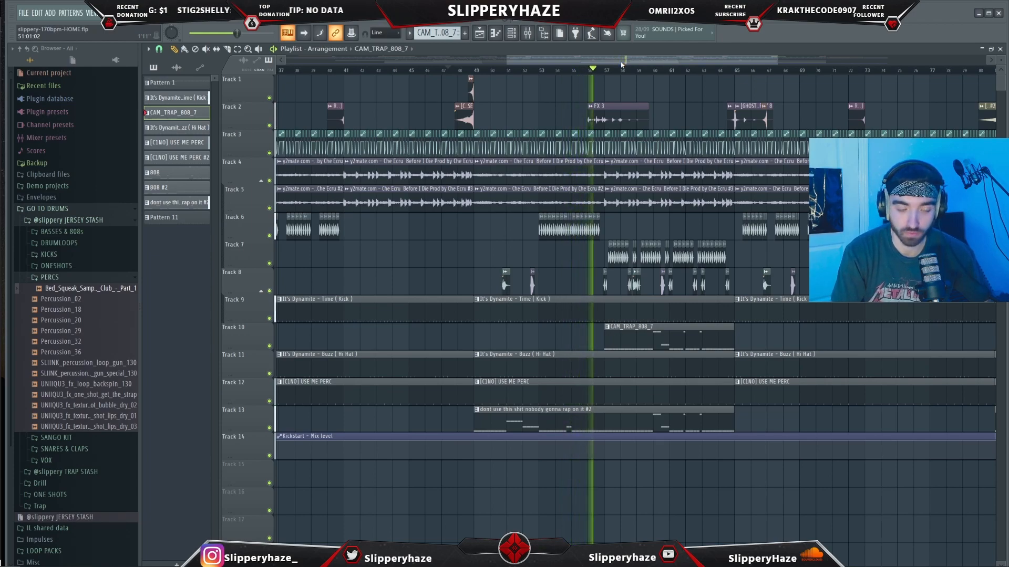
drag(622, 64, 638, 66)
key(space)
scroll(667, 111, down, 1)
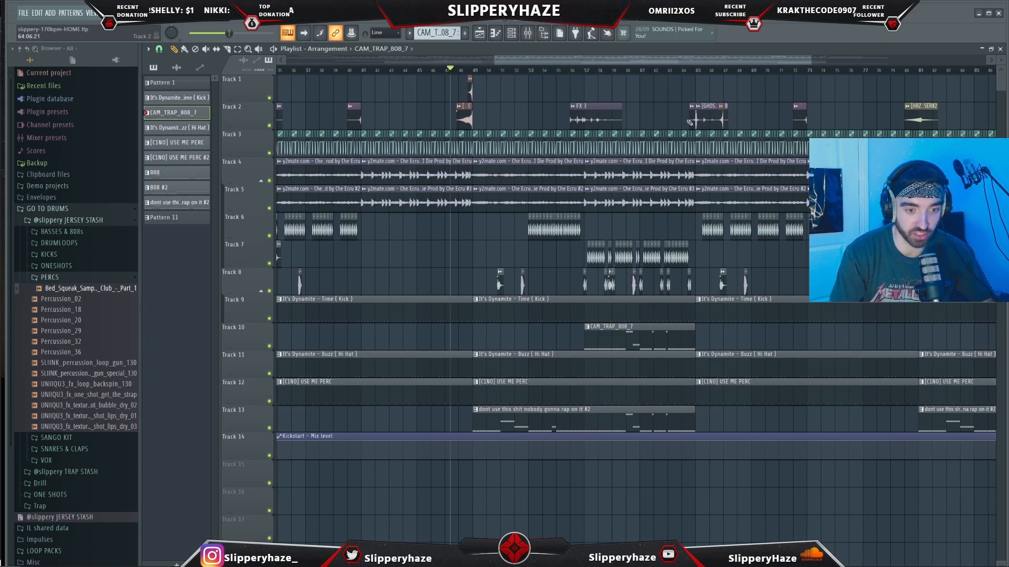
scroll(690, 122, down, 3)
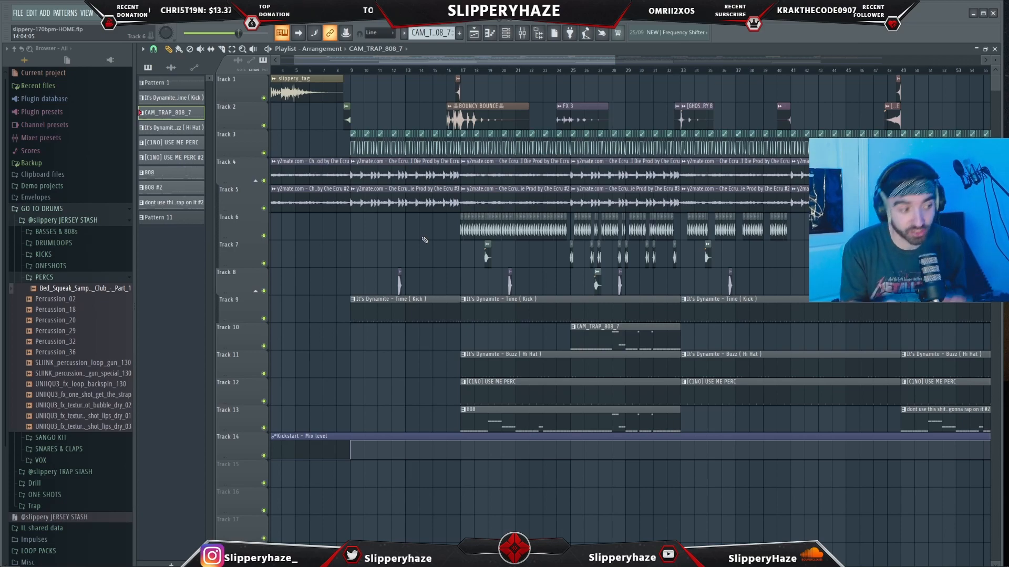
scroll(446, 167, down, 3)
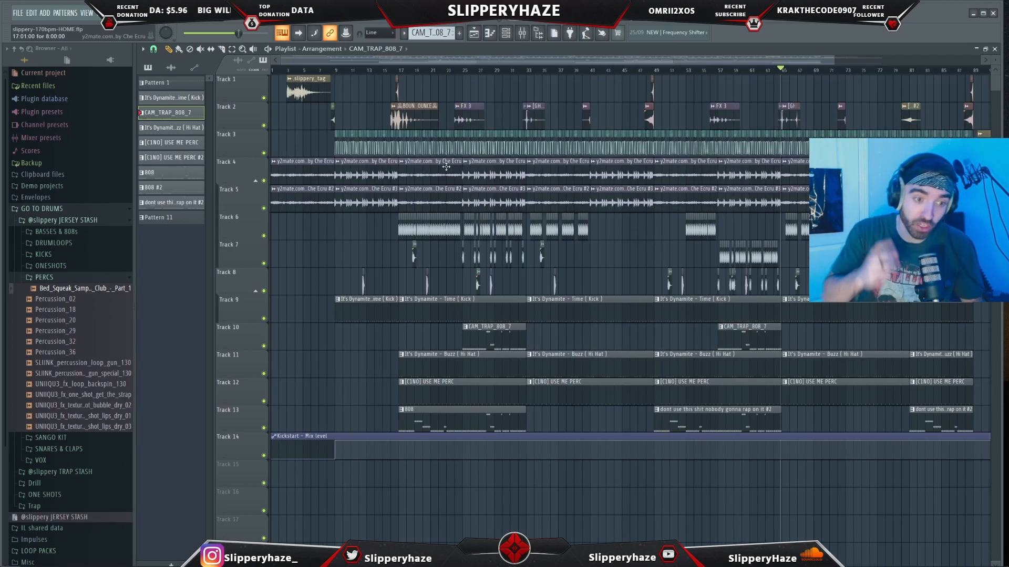
scroll(446, 167, up, 1)
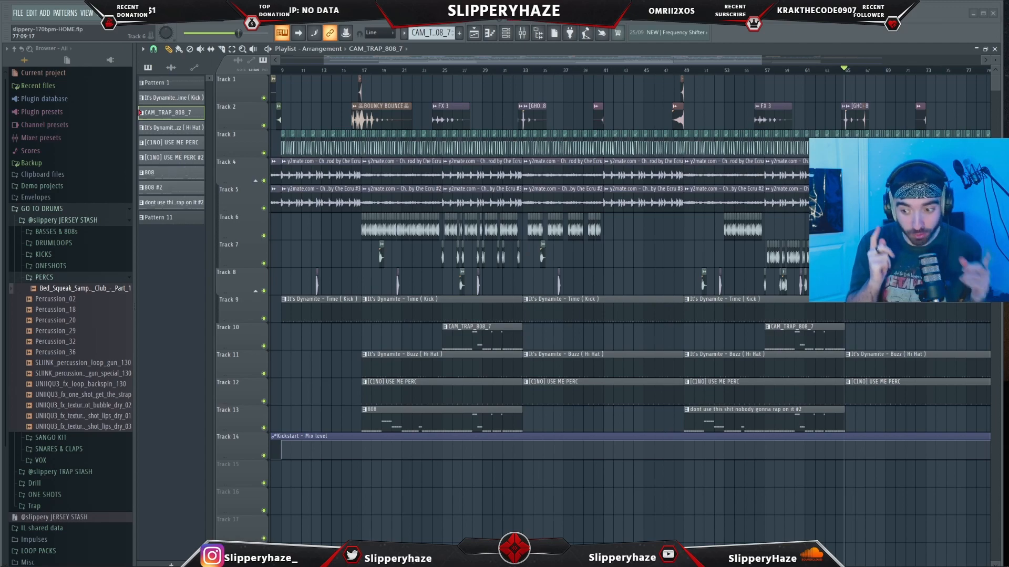